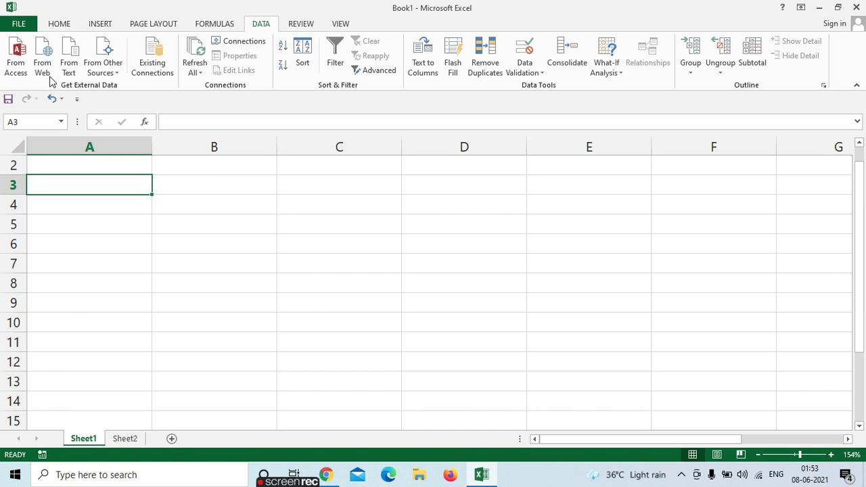
# Step: Start a new web query and load the web results for "date n time"
pyautogui.click(43, 70)
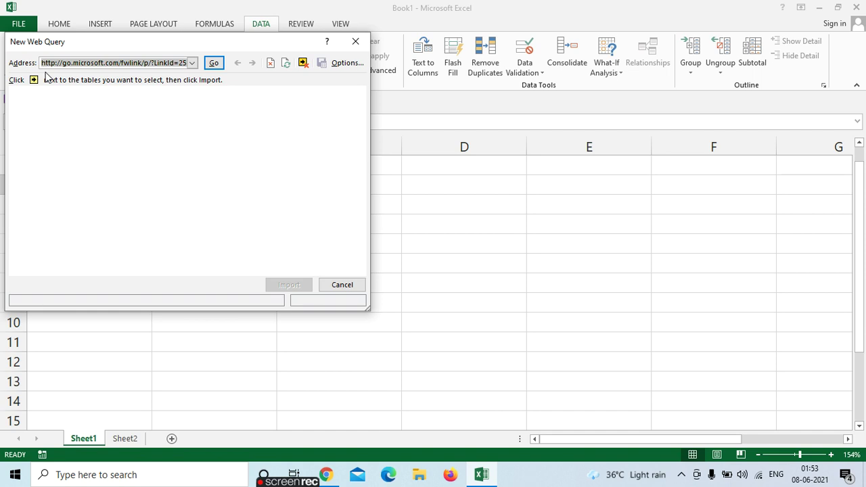
pyautogui.moveTo(164, 39); pyautogui.dragTo(376, 71)
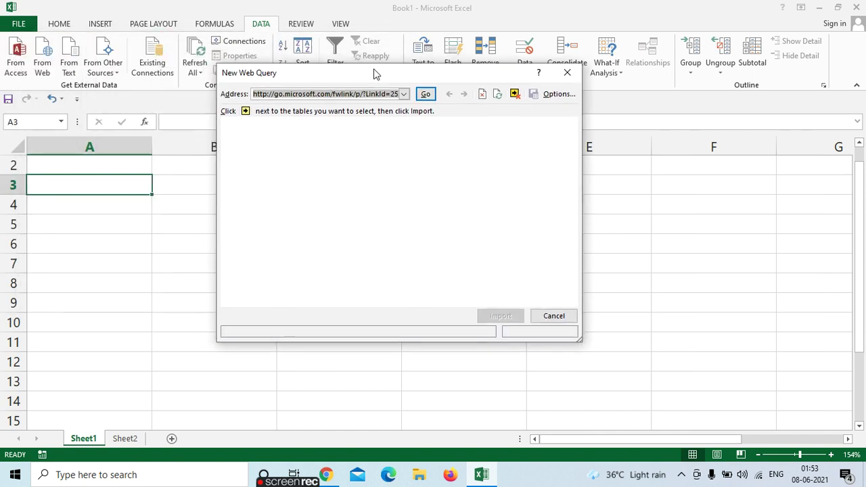
pyautogui.click(404, 95)
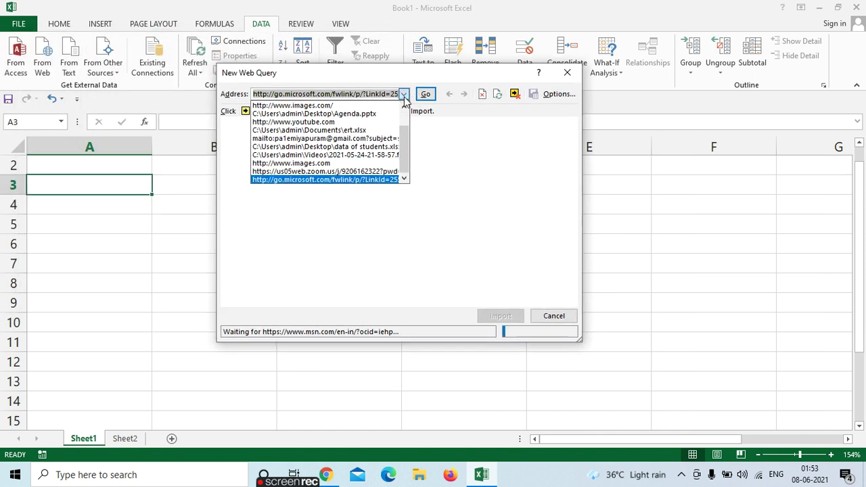
pyautogui.press('BackSpace')
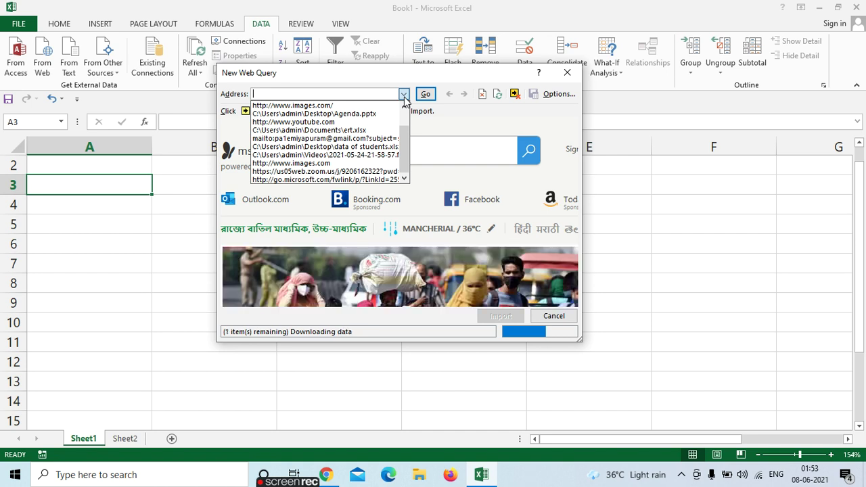
pyautogui.write('date')
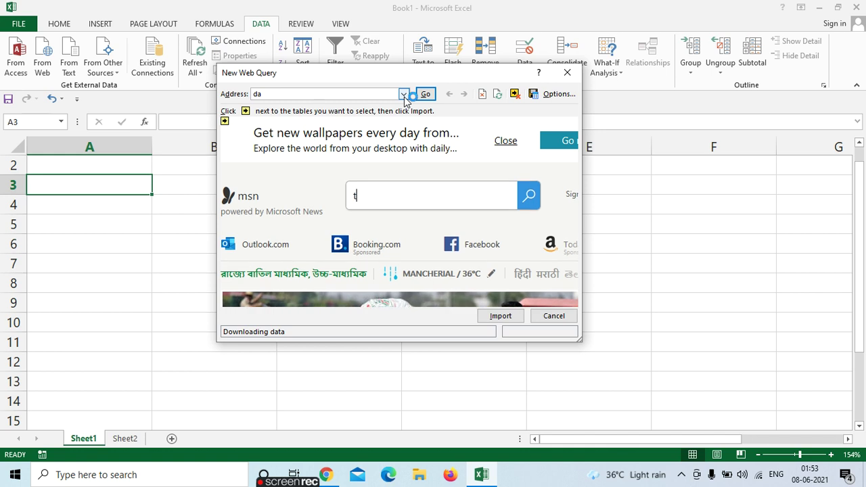
pyautogui.click(320, 94)
pyautogui.press('BackSpace')
pyautogui.press('BackSpace')
pyautogui.write('da')
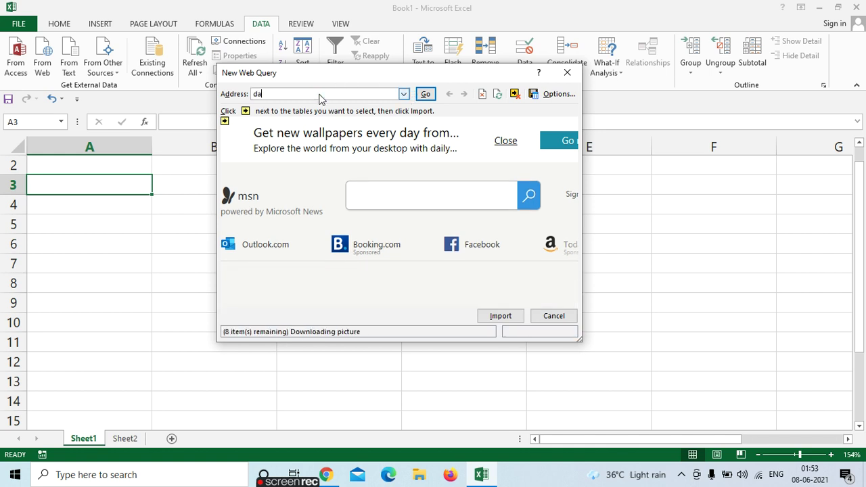
pyautogui.write('te n')
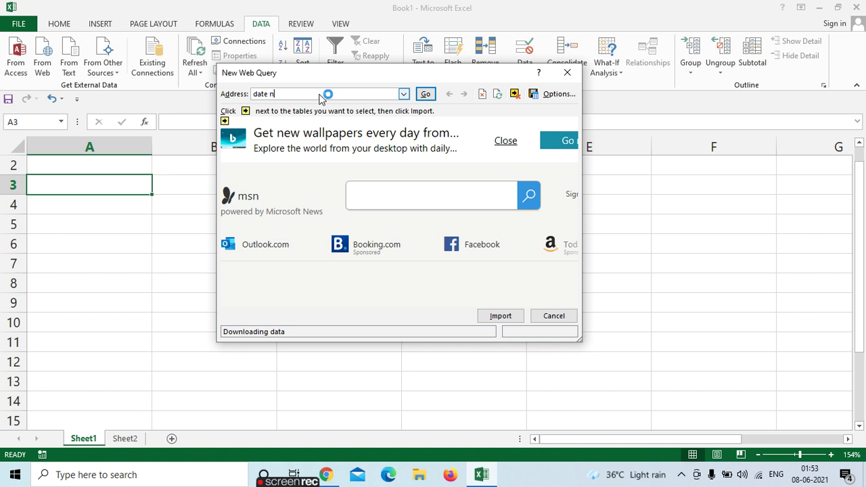
pyautogui.write(' time')
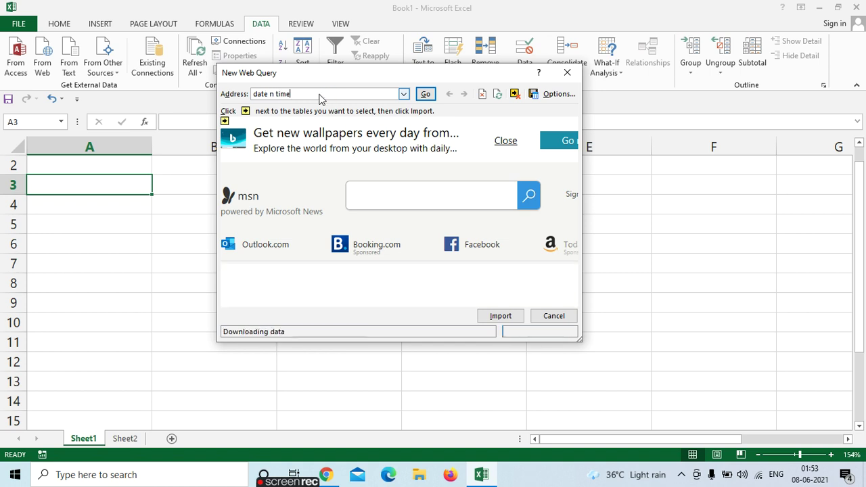
pyautogui.click(426, 95)
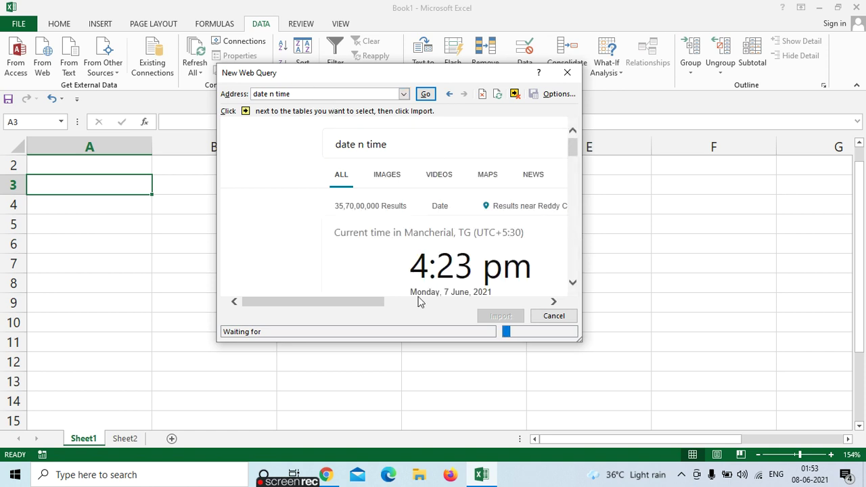
# Step: Import the loaded page into the existing worksheet at cell A3 and widen column A
pyautogui.click(507, 316)
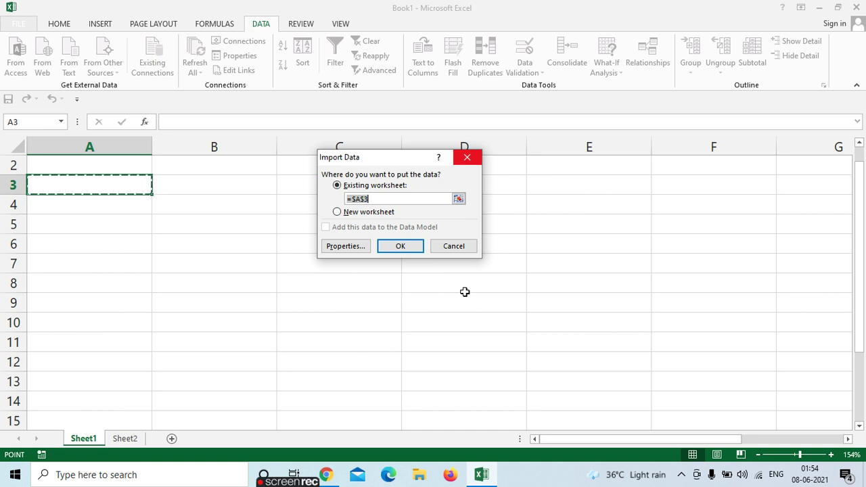
pyautogui.click(400, 247)
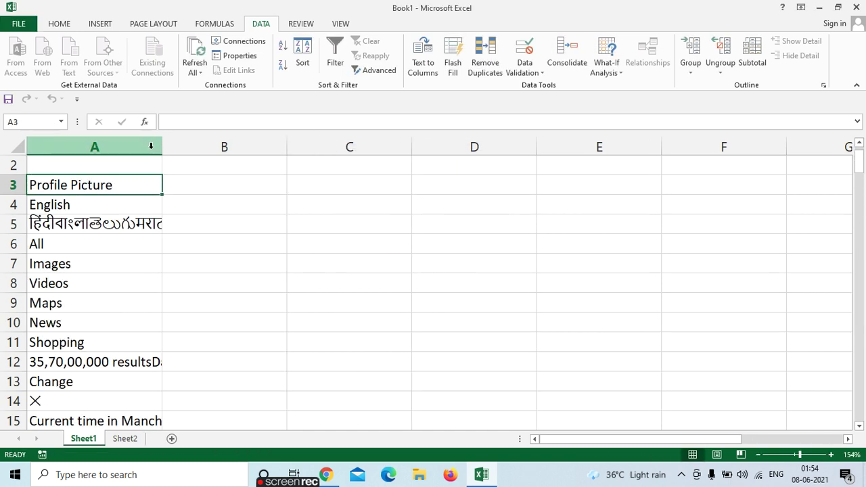
pyautogui.moveTo(162, 147); pyautogui.dragTo(214, 150)
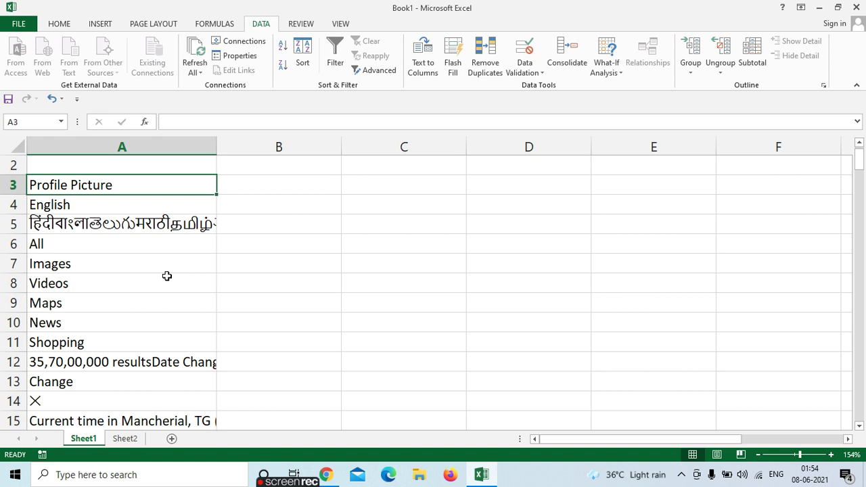
# Step: Examine the imported web data in column A, including the date and time entries around rows 17 and 18
pyautogui.scroll(-1, 155, 288)
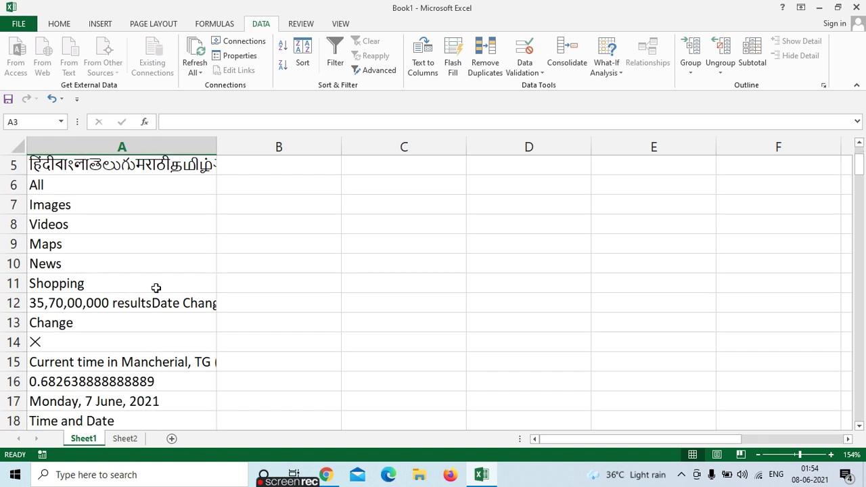
pyautogui.scroll(-1, 156, 288)
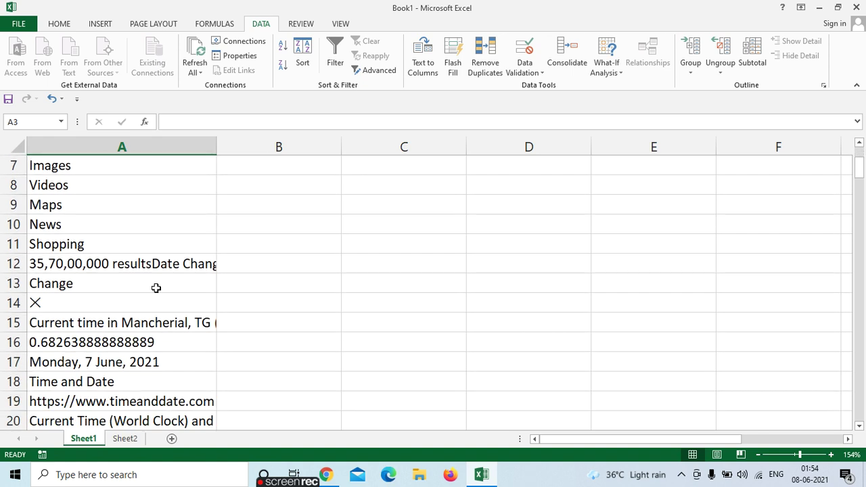
pyautogui.scroll(-2, 155, 288)
pyautogui.click(117, 302)
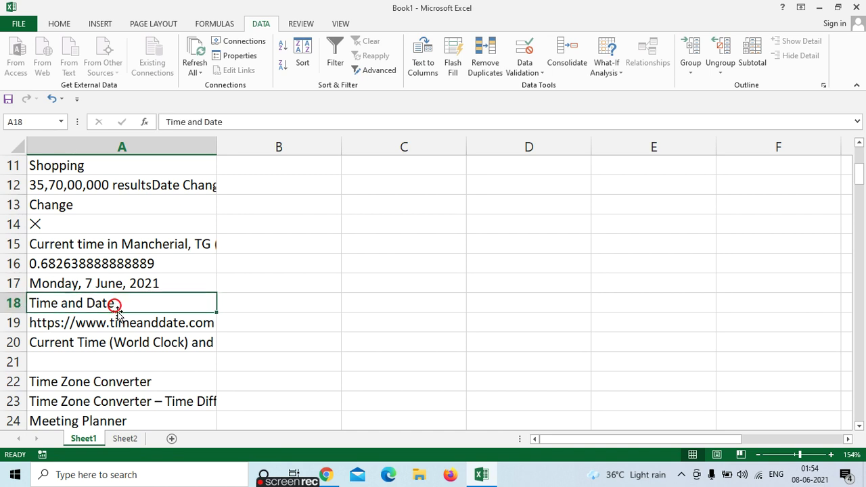
pyautogui.click(149, 284)
pyautogui.click(122, 305)
pyautogui.scroll(-1, 122, 304)
pyautogui.scroll(-1, 121, 305)
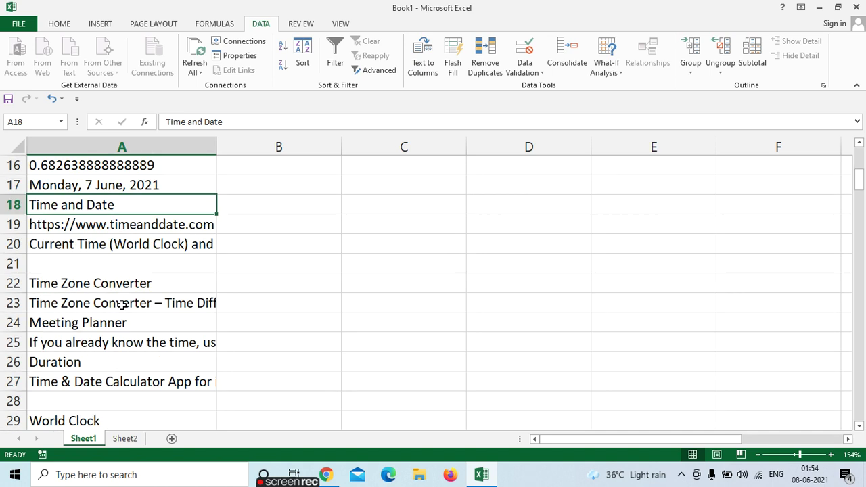
pyautogui.scroll(-7, 122, 305)
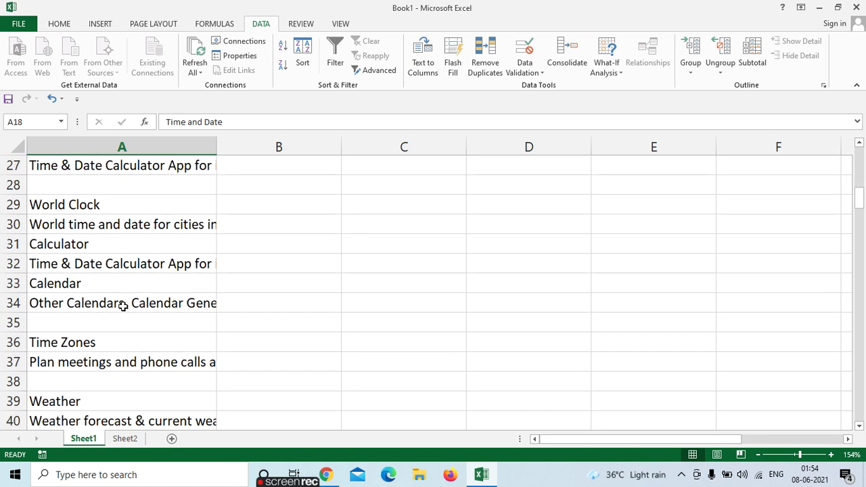
pyautogui.scroll(-2, 123, 305)
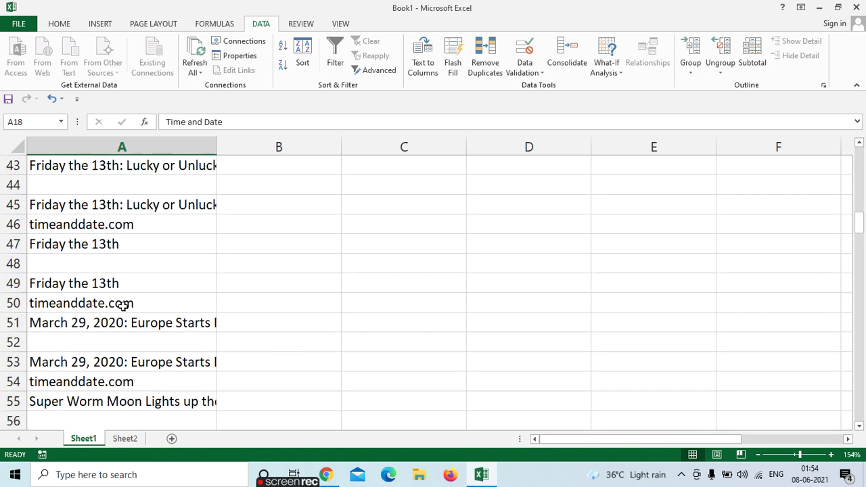
pyautogui.scroll(-1, 123, 306)
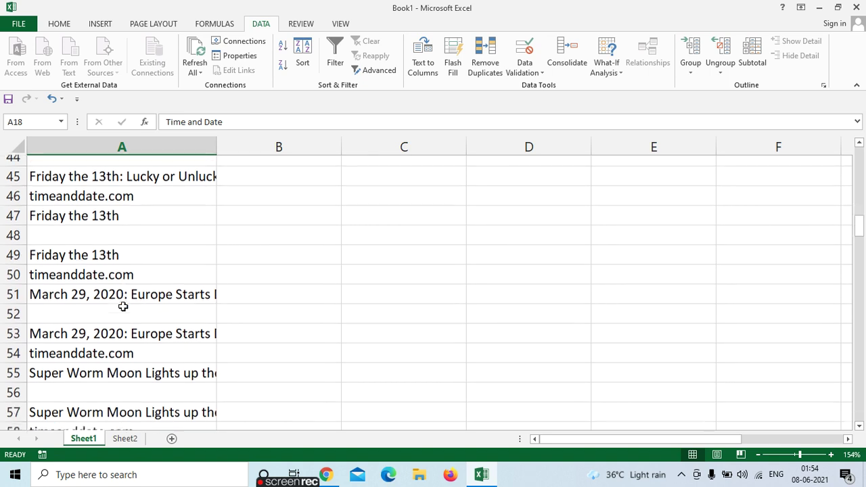
pyautogui.scroll(-4, 123, 306)
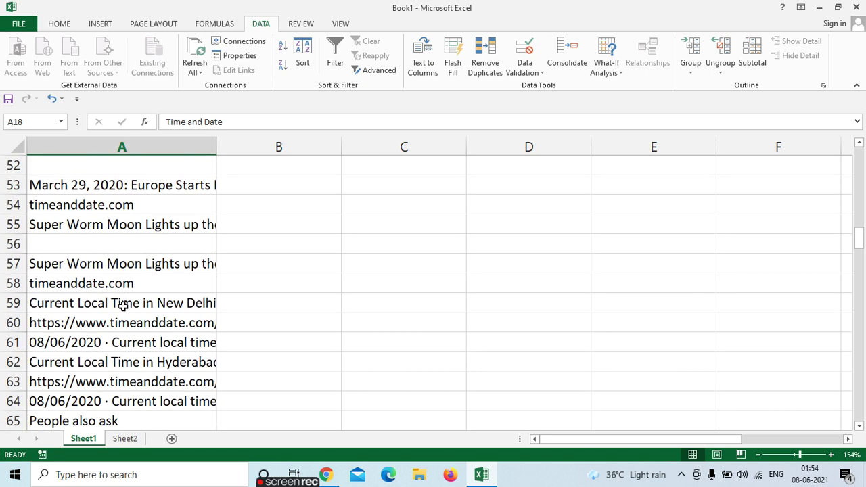
pyautogui.scroll(-4, 110, 340)
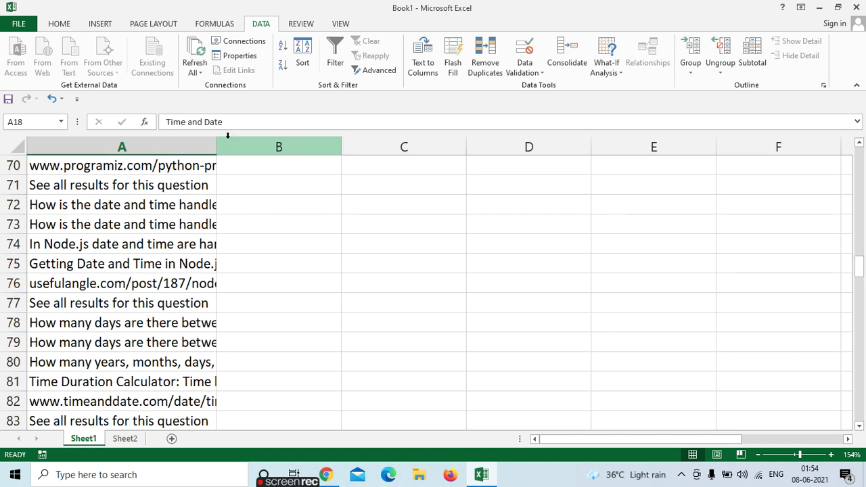
# Step: Widen column A further and review the longer imported text entries
pyautogui.moveTo(216, 140); pyautogui.dragTo(312, 139)
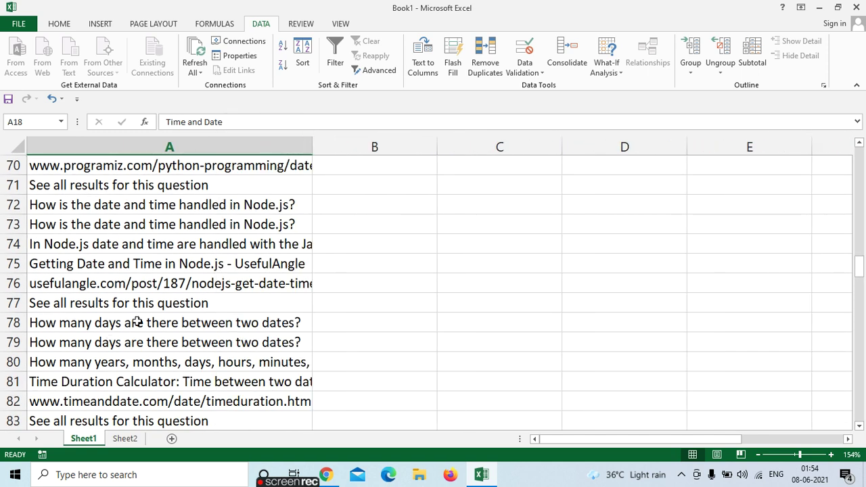
pyautogui.scroll(-4, 123, 335)
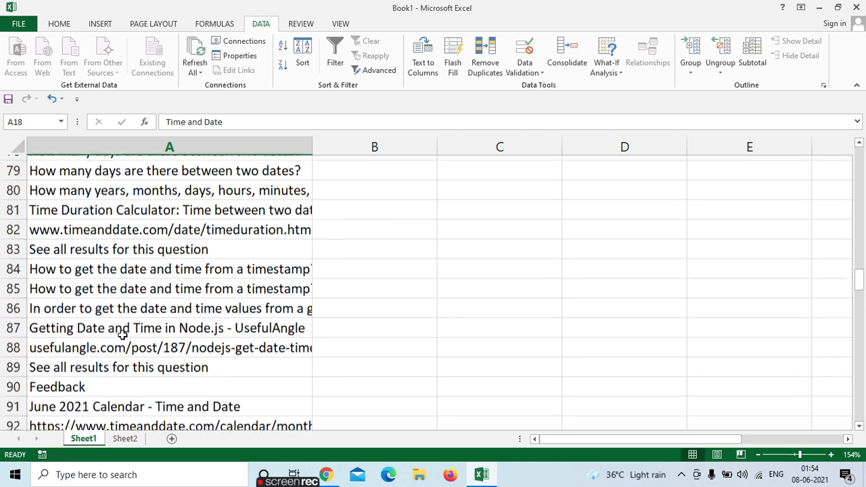
pyautogui.scroll(-2, 123, 335)
pyautogui.scroll(5, 122, 335)
pyautogui.scroll(12, 122, 335)
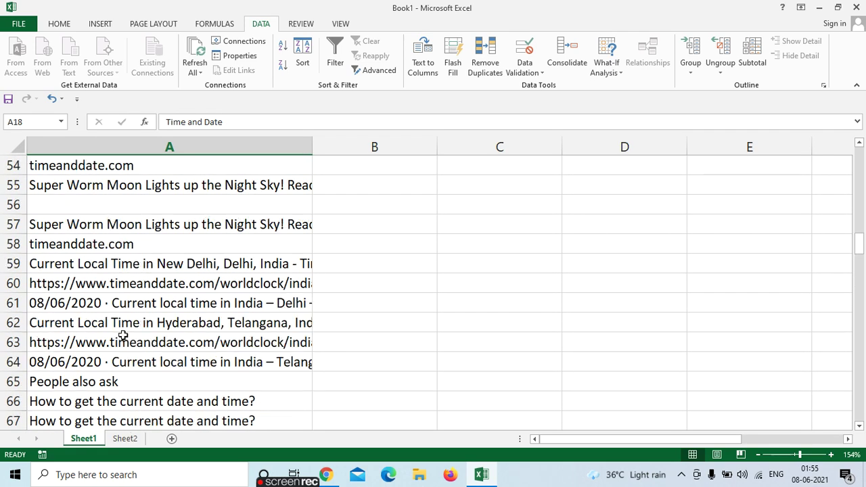
pyautogui.scroll(8, 123, 334)
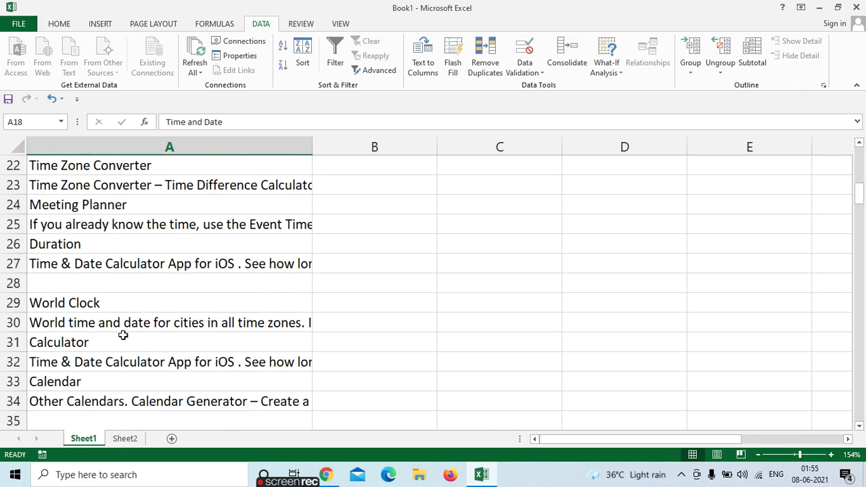
pyautogui.scroll(2, 123, 335)
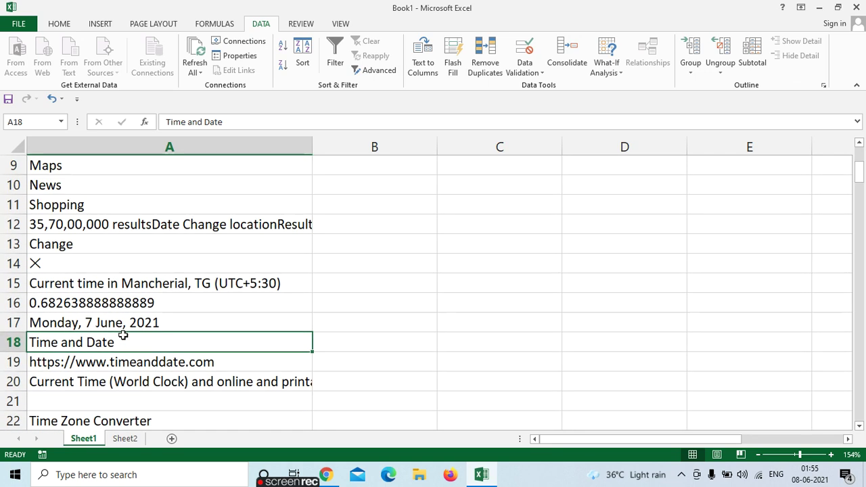
# Step: Inspect the underlying content of the imported time value in cell A16
pyautogui.click(125, 323)
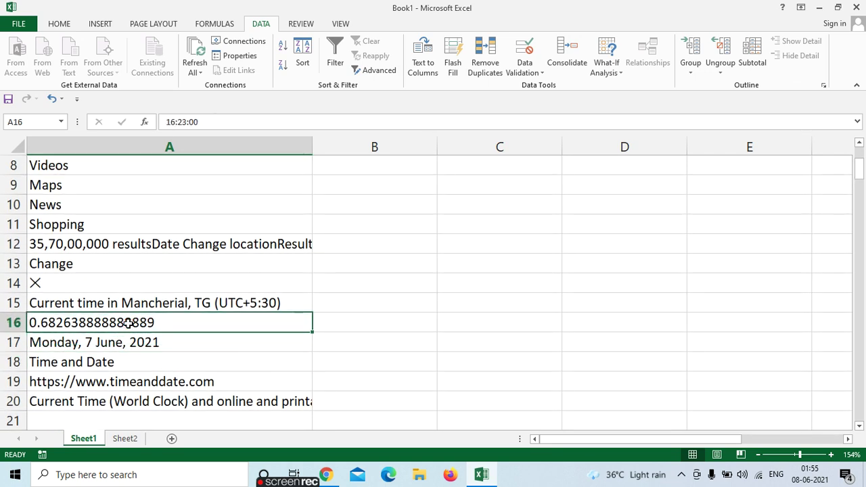
pyautogui.scroll(1, 126, 321)
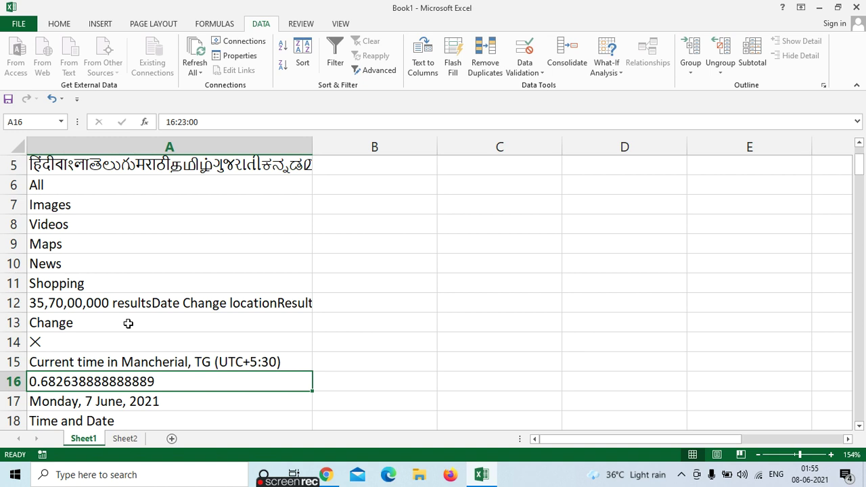
pyautogui.click(216, 119)
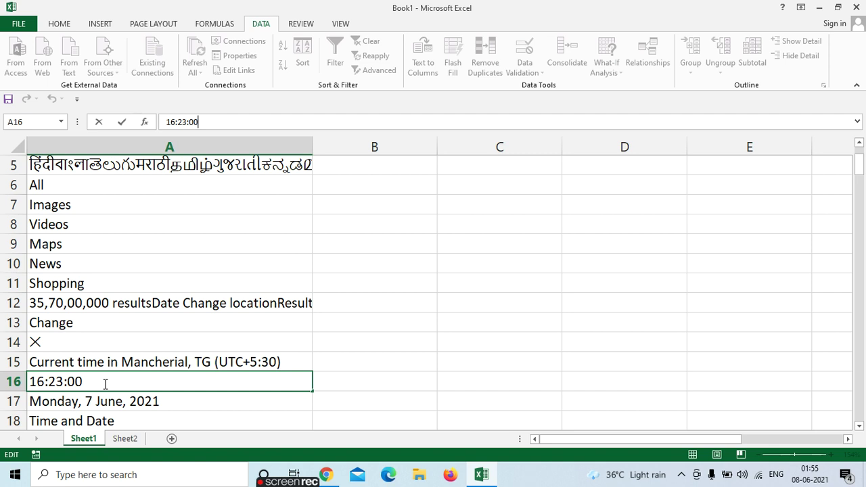
pyautogui.click(211, 355)
pyautogui.click(151, 376)
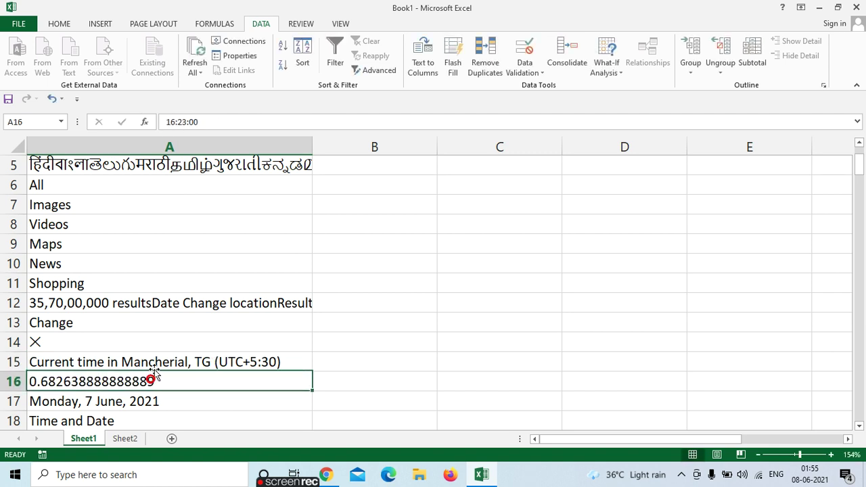
# Step: Review the external data range properties of the imported time cell A16 and close them without changes
pyautogui.click(353, 226)
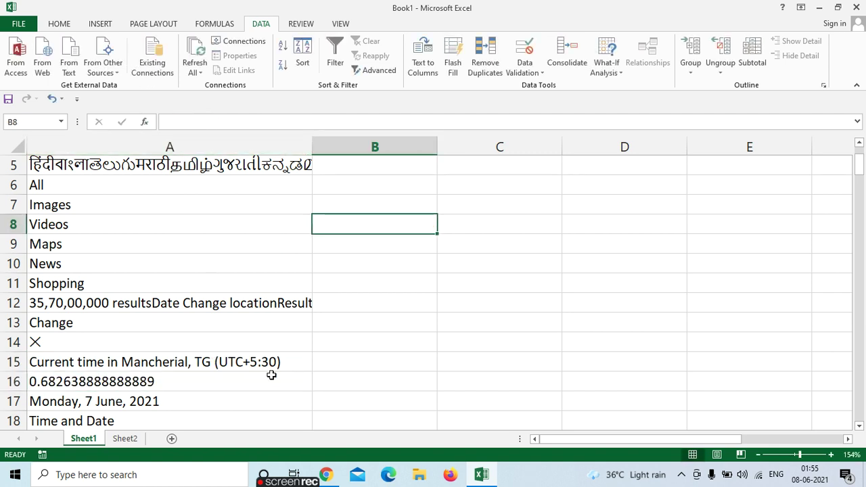
pyautogui.click(166, 299)
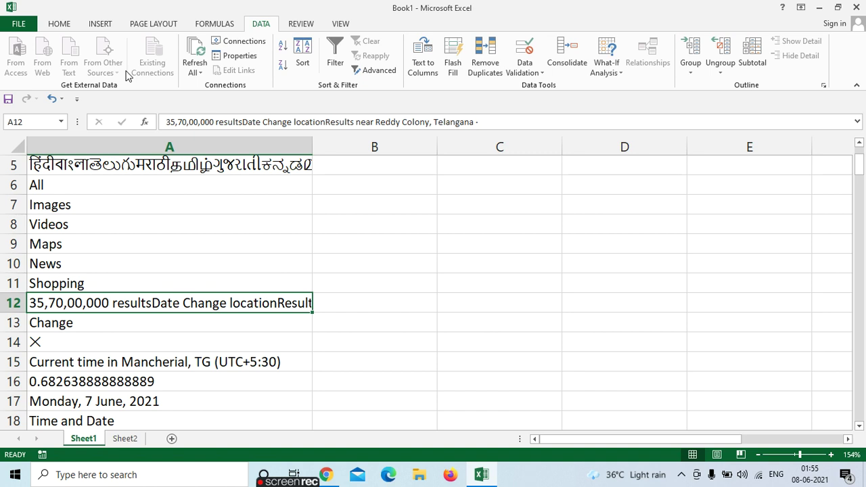
pyautogui.click(475, 283)
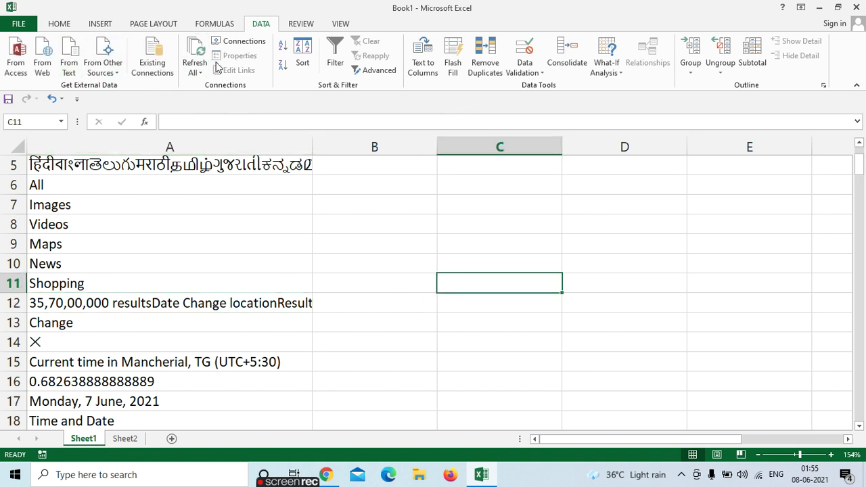
pyautogui.click(135, 385)
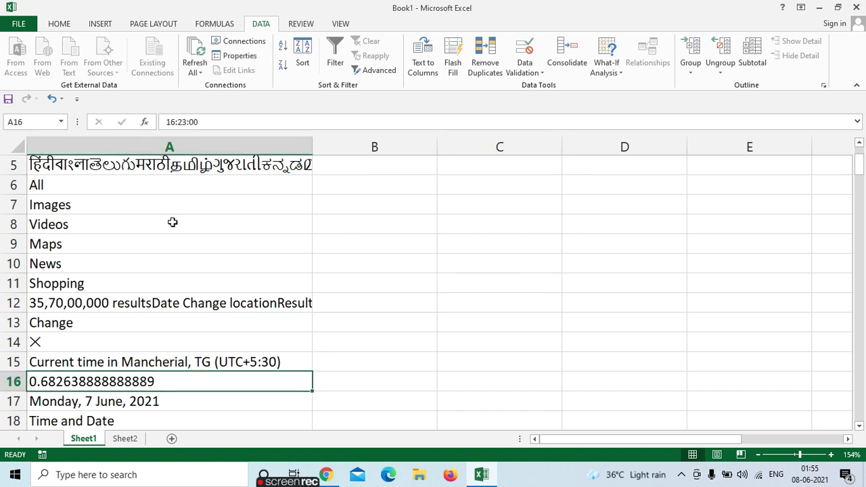
pyautogui.click(234, 58)
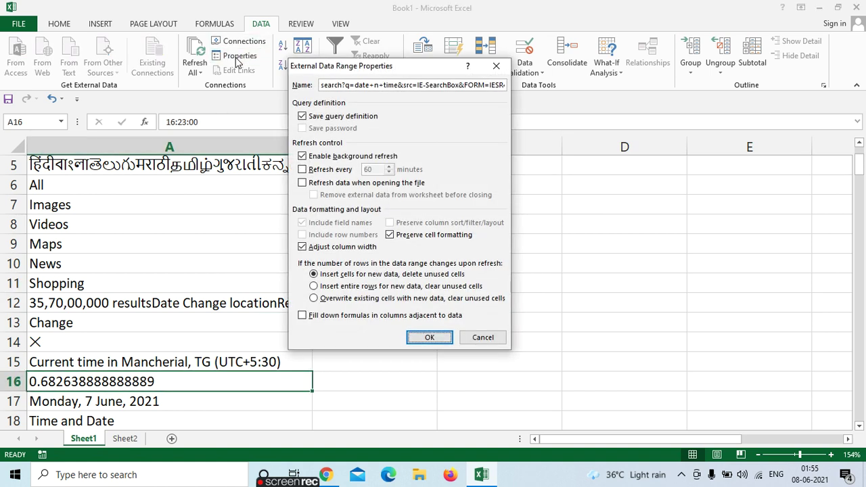
pyautogui.click(497, 66)
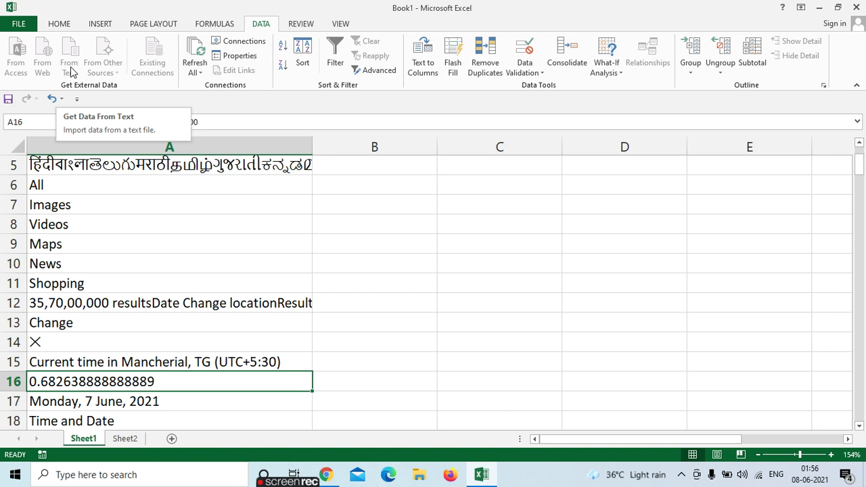
# Step: For the web data range, enable timed refresh, turn off background refresh, and adjust the refresh interval in minutes
pyautogui.click(227, 58)
pyautogui.moveTo(399, 67); pyautogui.dragTo(284, 150)
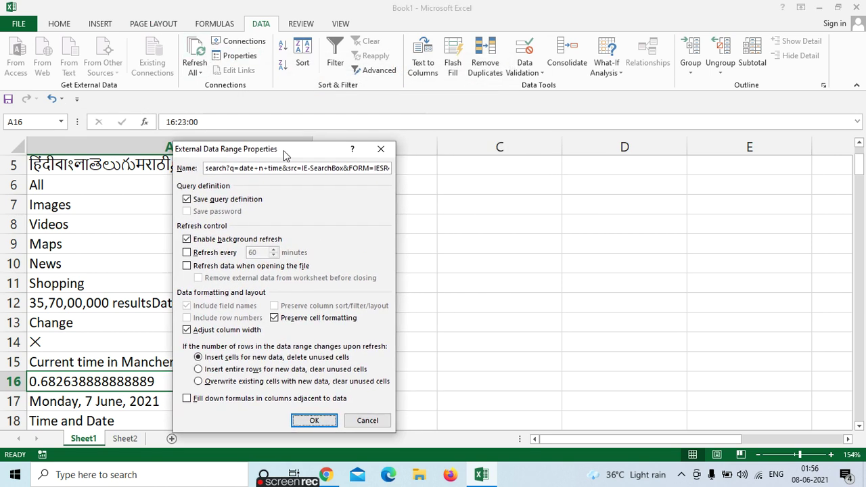
pyautogui.click(190, 253)
pyautogui.click(189, 241)
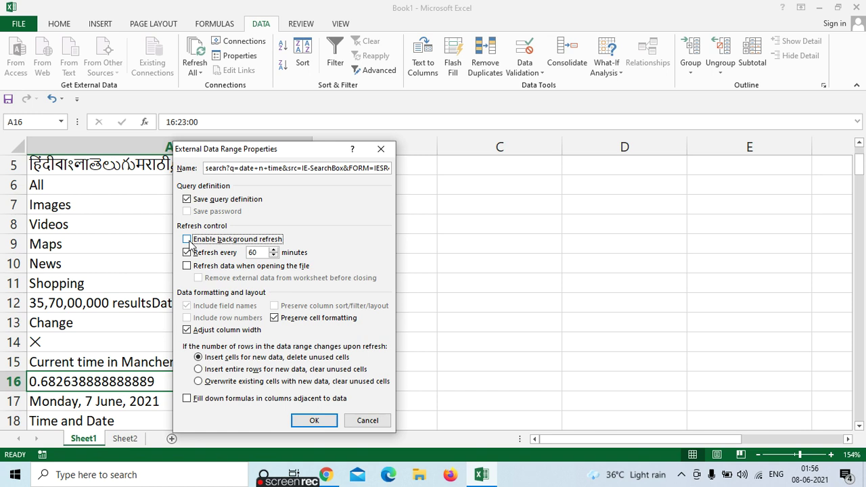
pyautogui.click(273, 255)
pyautogui.click(272, 255)
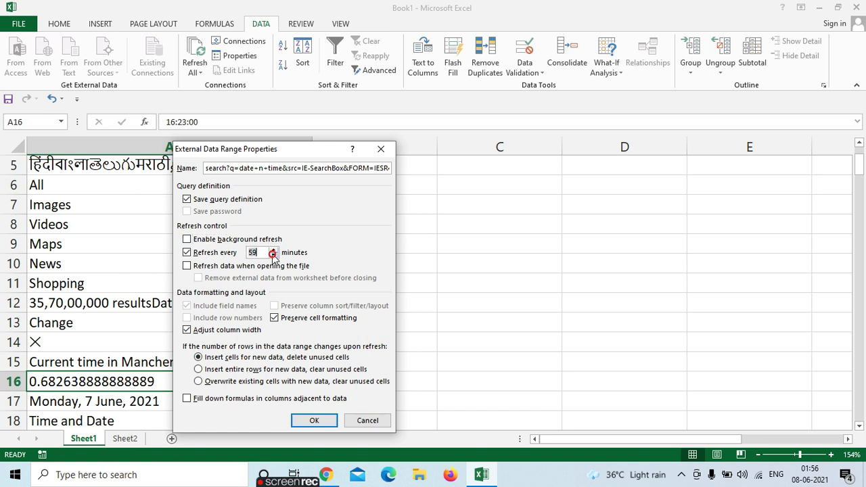
pyautogui.click(273, 249)
pyautogui.click(273, 249)
pyautogui.click(273, 249)
pyautogui.click(273, 255)
pyautogui.click(314, 421)
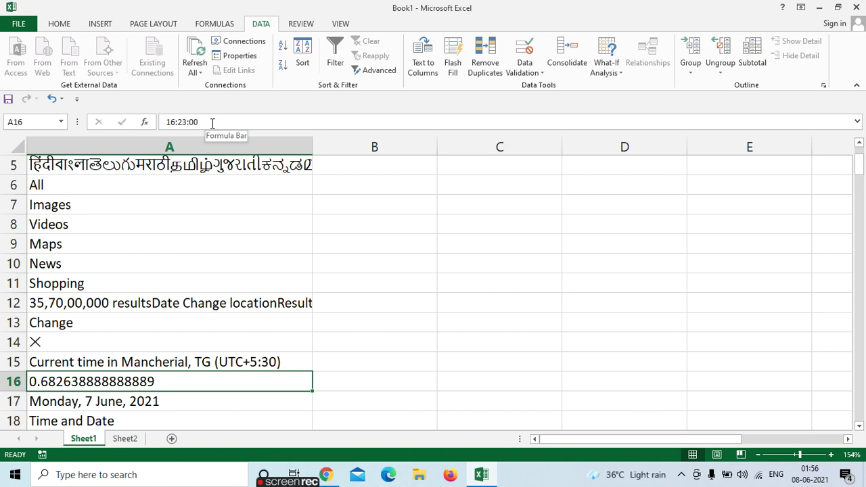
# Step: Refresh all data connections and check the imported time in cell A16
pyautogui.click(195, 72)
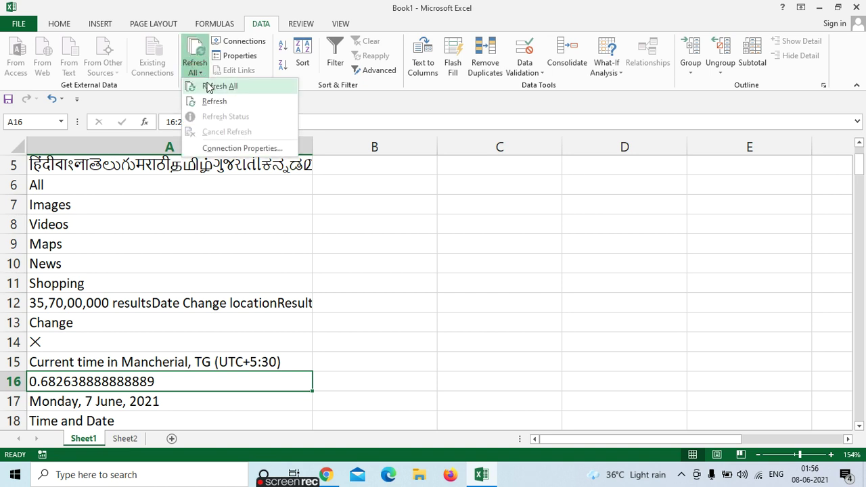
pyautogui.click(213, 85)
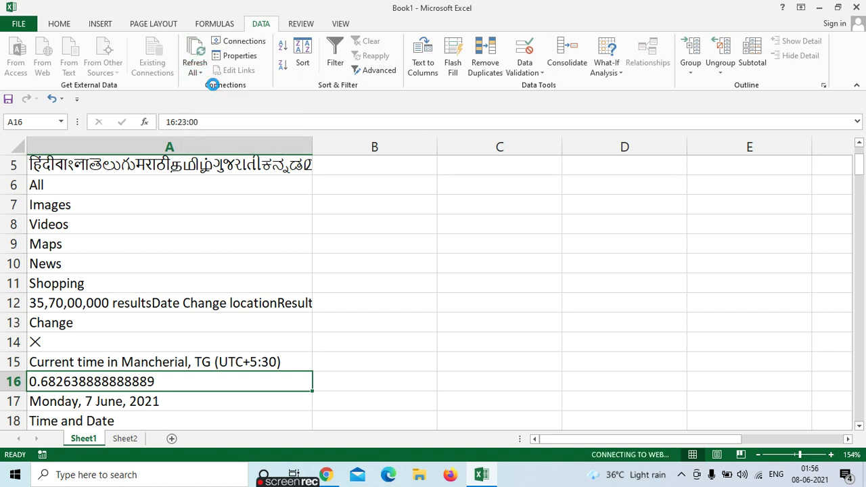
pyautogui.click(95, 382)
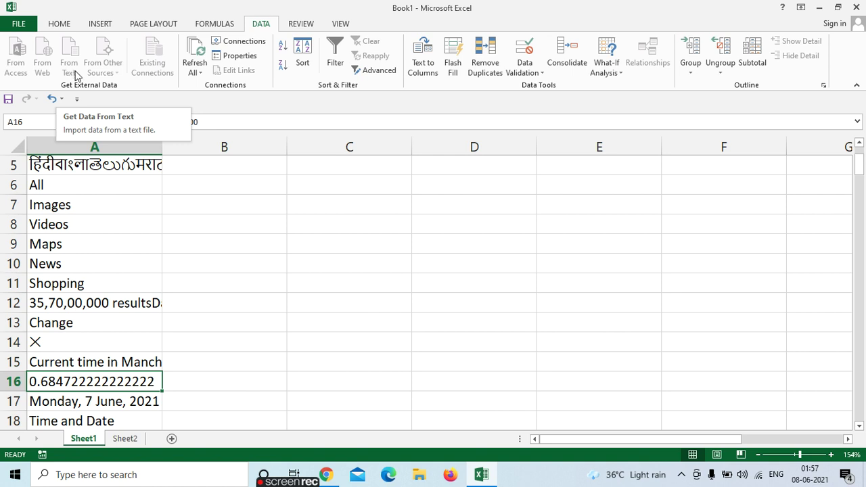
# Step: With cell C13 as the target, start a text import of the "note pad" file from the Desktop folder
pyautogui.click(332, 319)
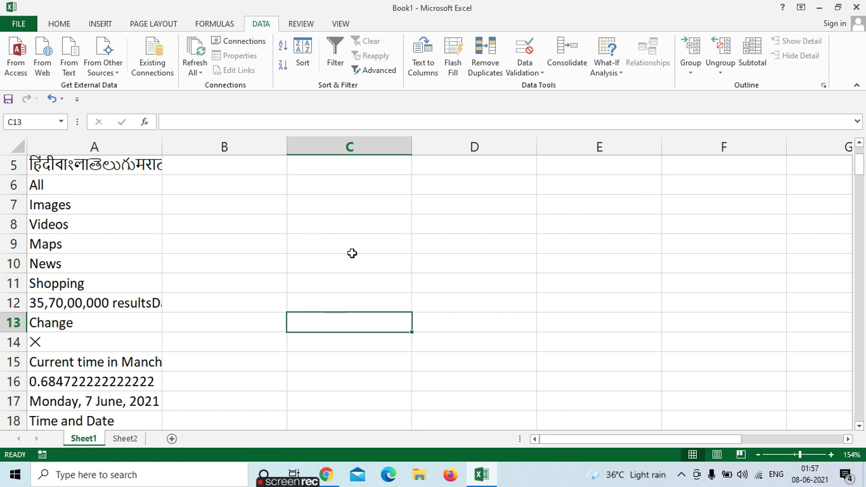
pyautogui.click(71, 54)
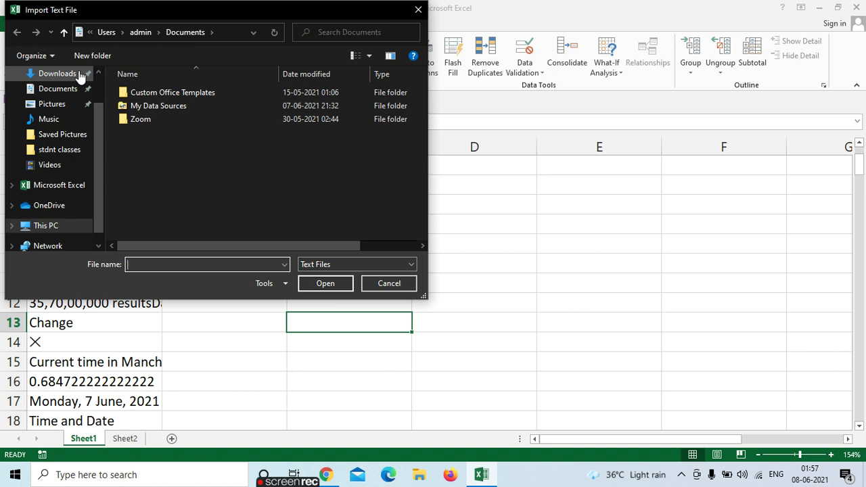
pyautogui.scroll(2, 80, 76)
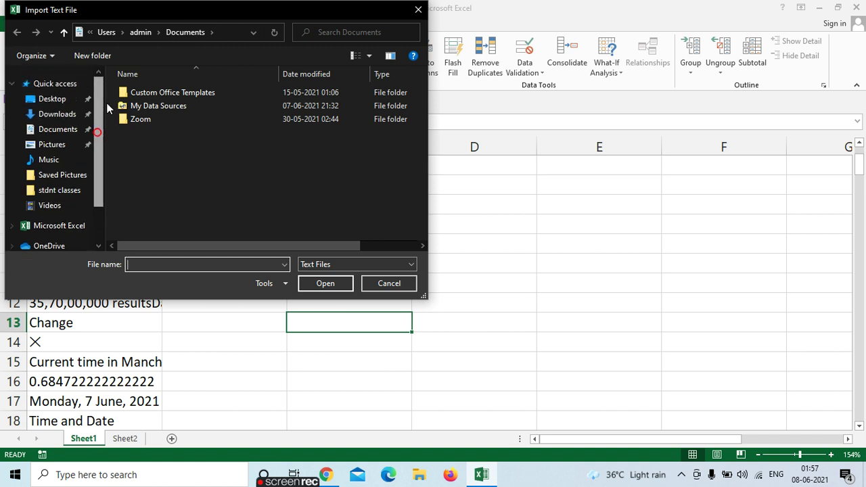
pyautogui.click(59, 100)
pyautogui.click(142, 174)
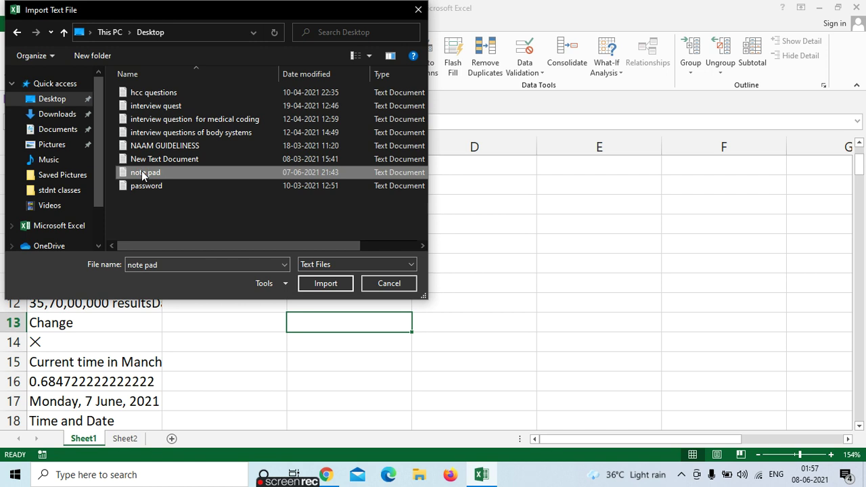
pyautogui.click(324, 284)
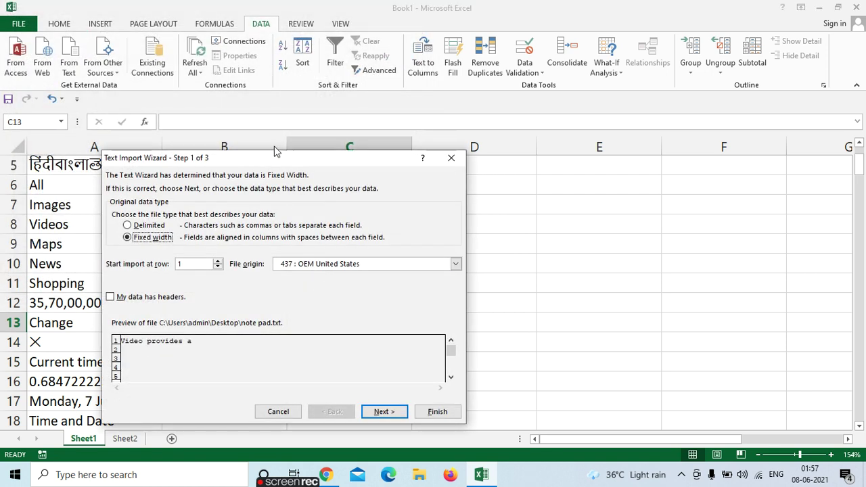
# Step: Finish the text import as fixed-width data and place it in the existing worksheet at cell C13
pyautogui.moveTo(257, 157); pyautogui.dragTo(336, 61)
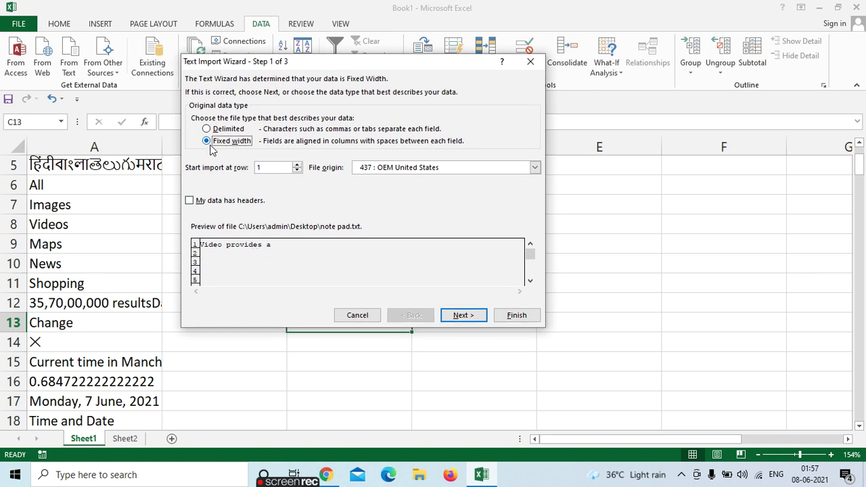
pyautogui.click(506, 315)
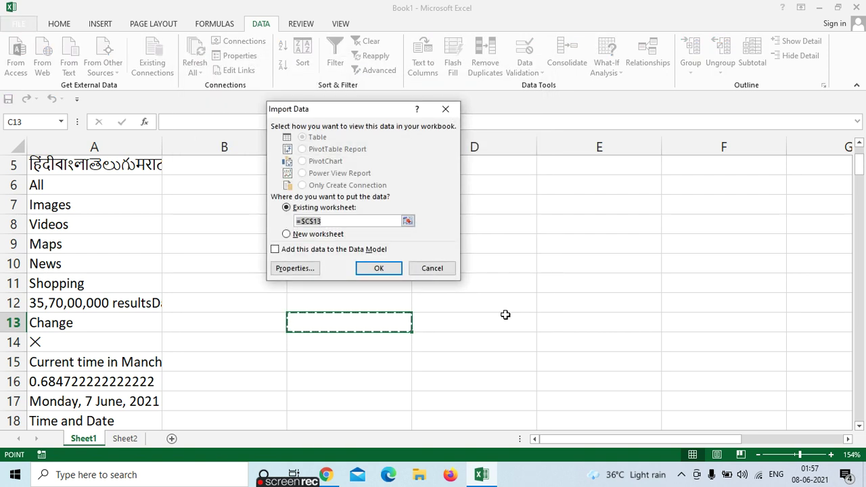
pyautogui.moveTo(347, 118); pyautogui.dragTo(296, 105)
pyautogui.click(318, 254)
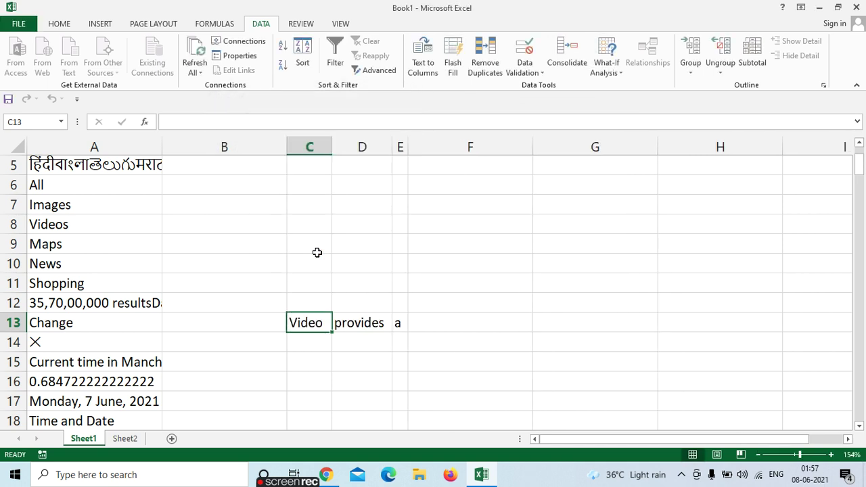
# Step: Open the "note pad" text file from the desktop in Notepad and copy its line "Video provides a"
pyautogui.press('super+d')
pyautogui.doubleClick(304, 130)
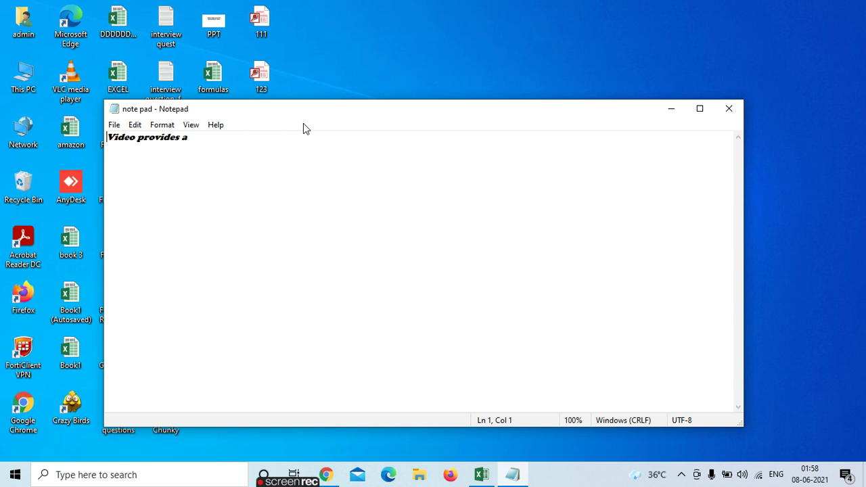
pyautogui.click(207, 138)
pyautogui.moveTo(208, 139); pyautogui.dragTo(107, 139)
pyautogui.hotkey('ctrl', 'c')
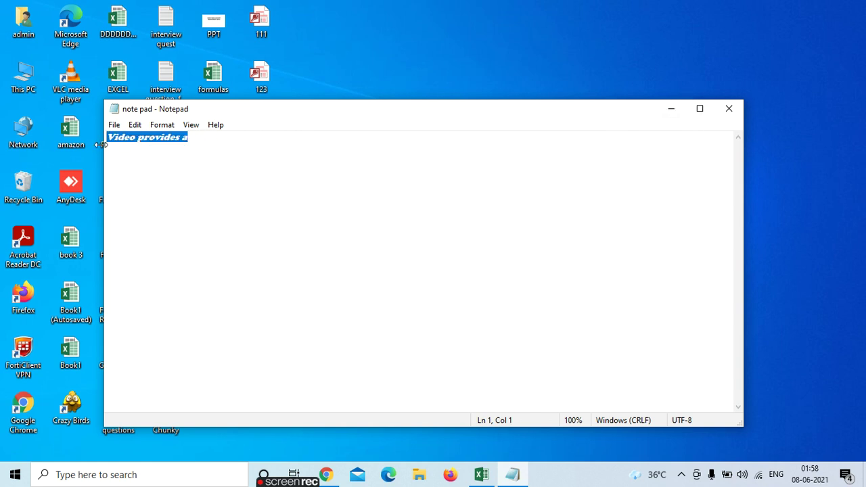
# Step: Paste the copied text three more times at the end of the line, then close the file, saving the changes
pyautogui.click(218, 142)
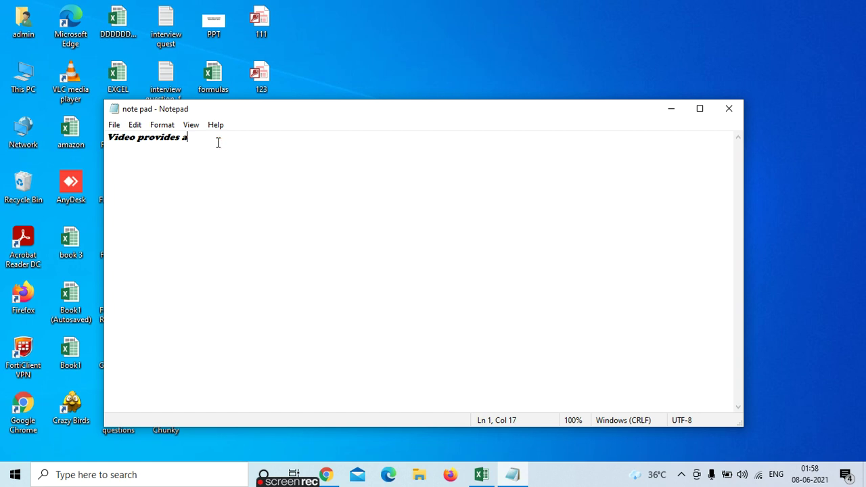
pyautogui.hotkey('ctrl', 'v')
pyautogui.hotkey('ctrl', 'v')
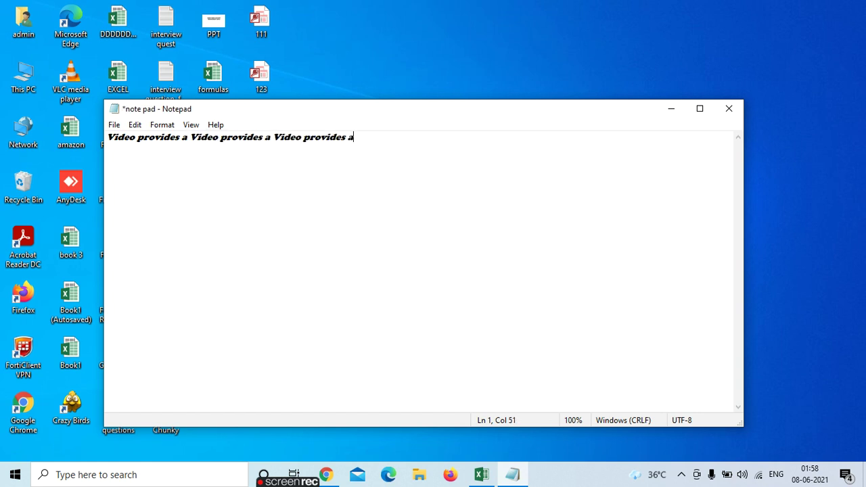
pyautogui.hotkey('ctrl', 'v')
pyautogui.click(729, 109)
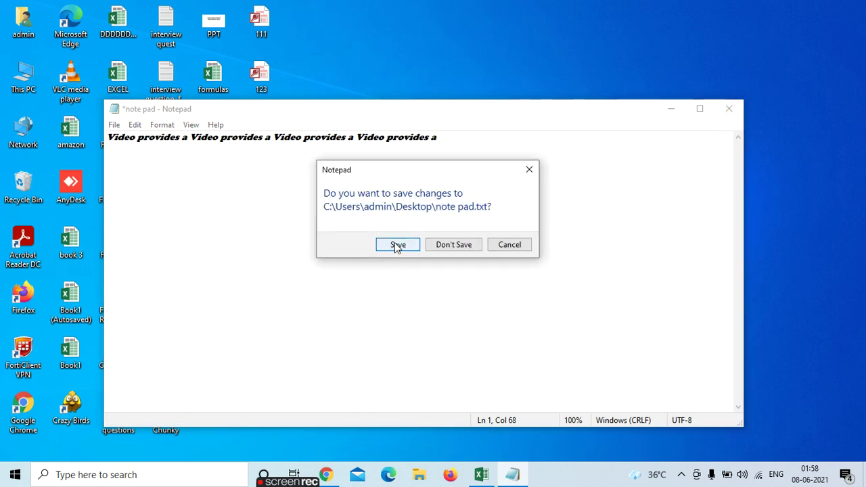
pyautogui.click(398, 245)
# Step: Back in Excel, set the imported text range at C13 to refresh every 60 minutes without prompting for the file name
pyautogui.click(481, 474)
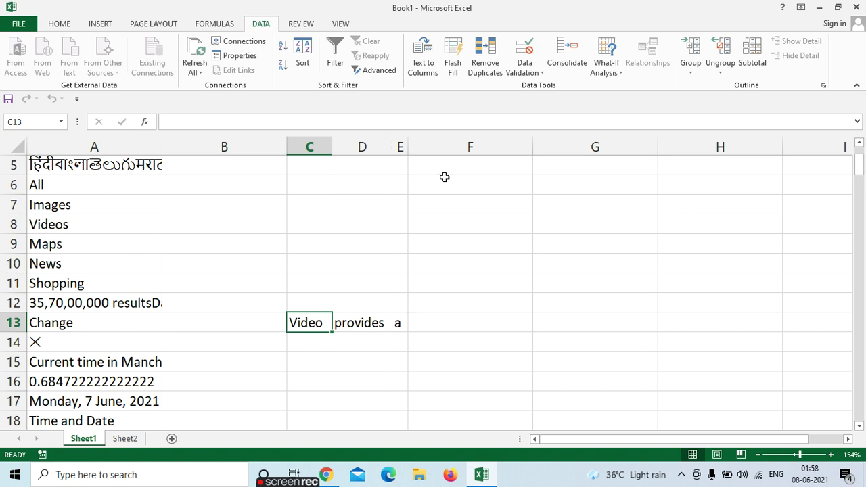
pyautogui.moveTo(409, 144); pyautogui.dragTo(462, 146)
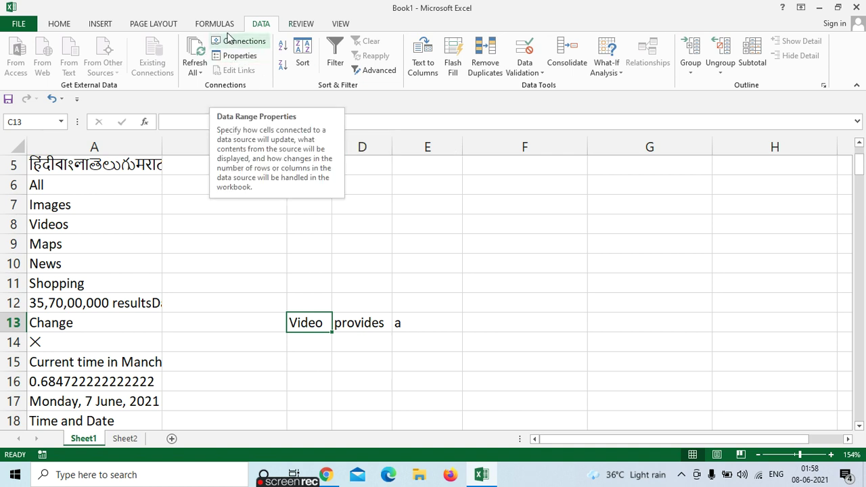
pyautogui.click(396, 323)
pyautogui.click(312, 323)
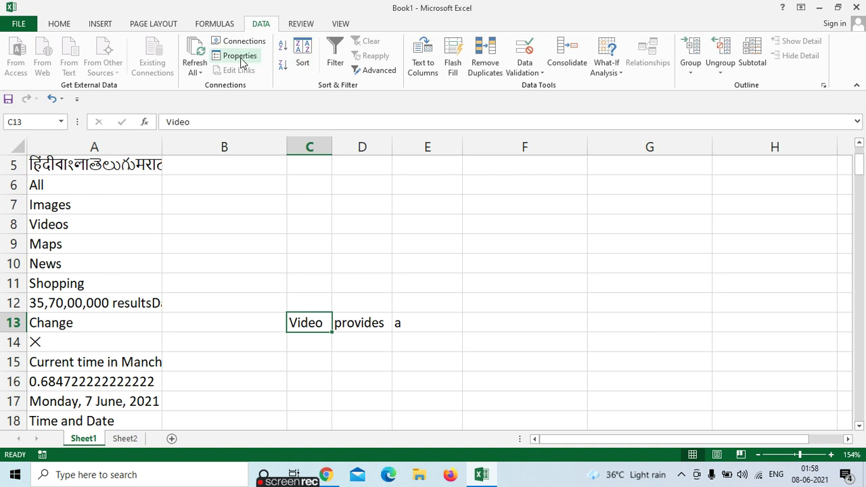
pyautogui.click(238, 56)
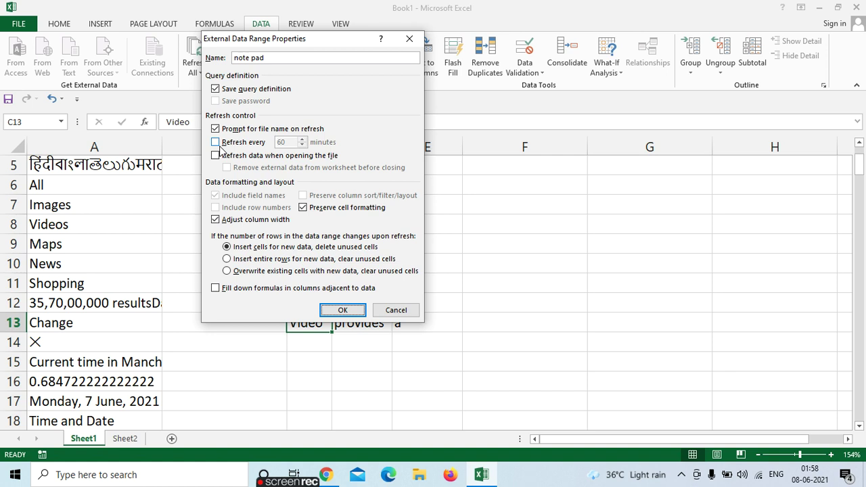
pyautogui.click(215, 142)
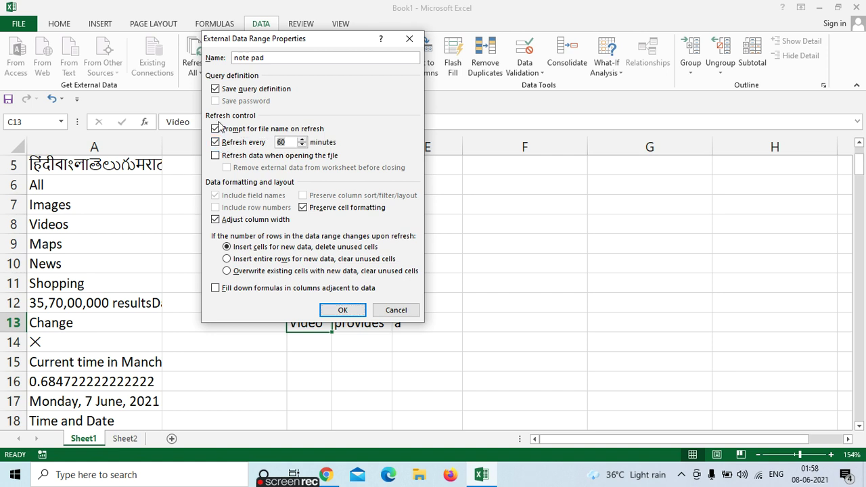
pyautogui.click(216, 129)
pyautogui.click(342, 310)
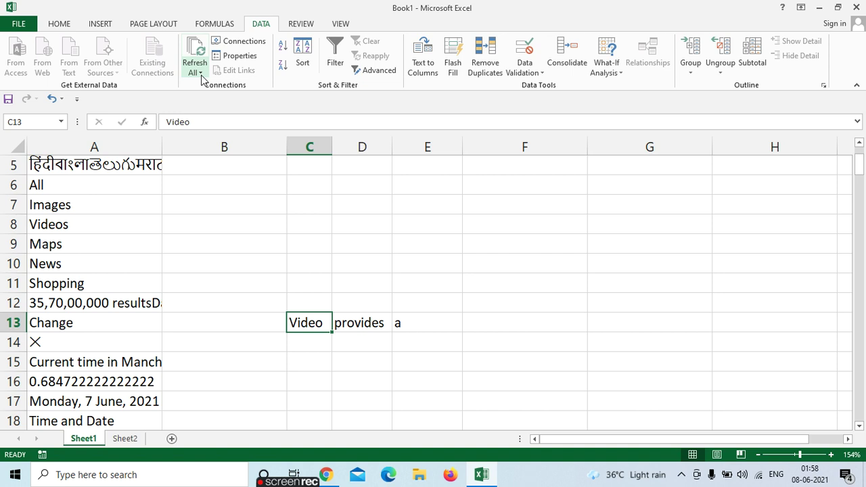
# Step: Refresh all data connections and check the imported text in cells E13 and C13
pyautogui.click(201, 72)
pyautogui.click(209, 85)
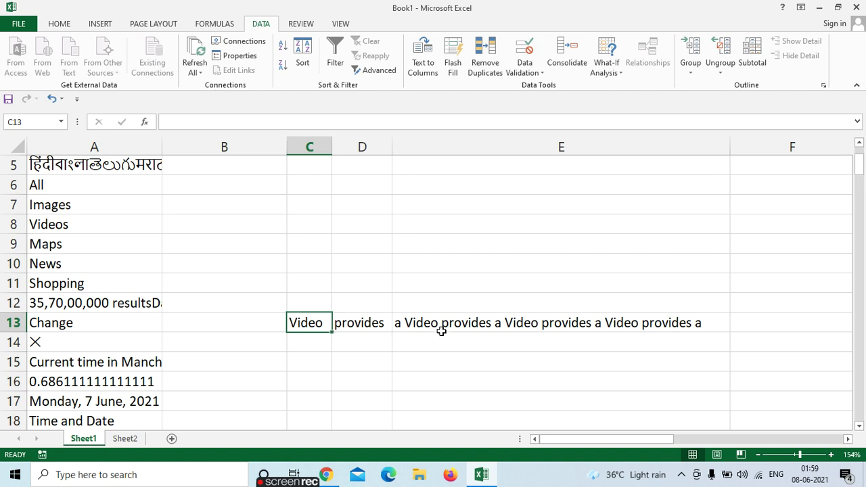
pyautogui.click(561, 326)
pyautogui.click(314, 325)
# Step: Add a new worksheet and enter the header "emp name" in cell A1
pyautogui.click(172, 438)
pyautogui.moveTo(794, 455); pyautogui.dragTo(801, 455)
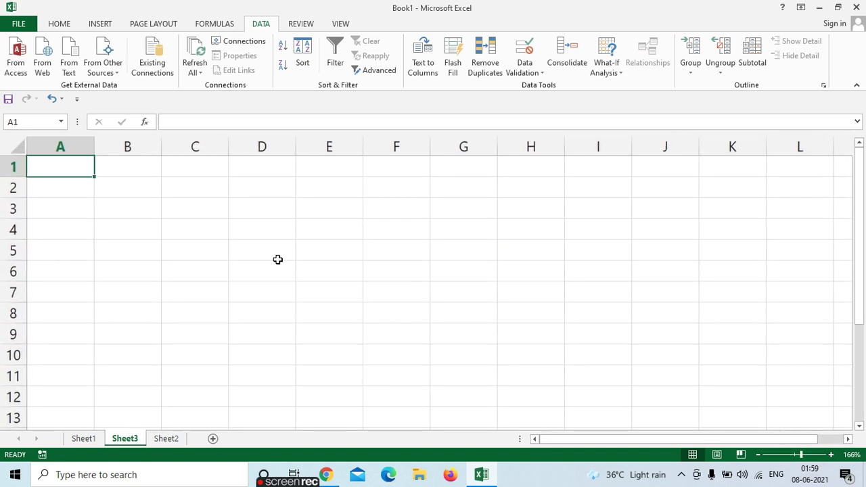
pyautogui.write('emp')
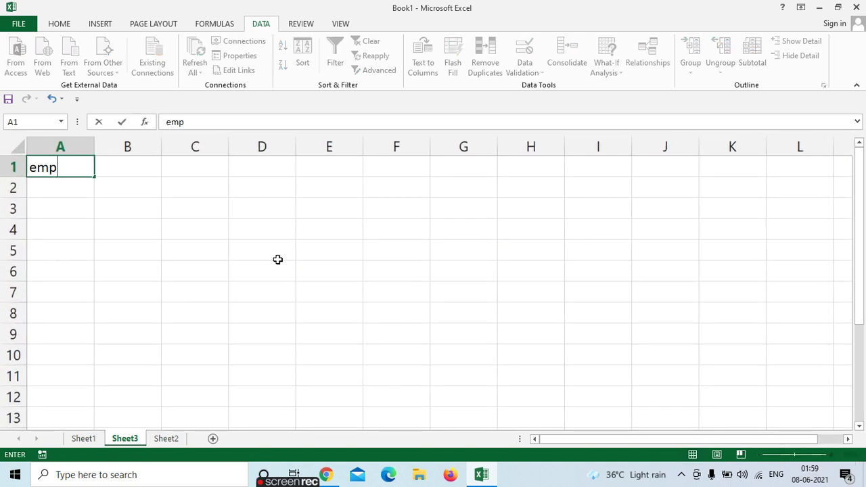
pyautogui.write(' nmae')
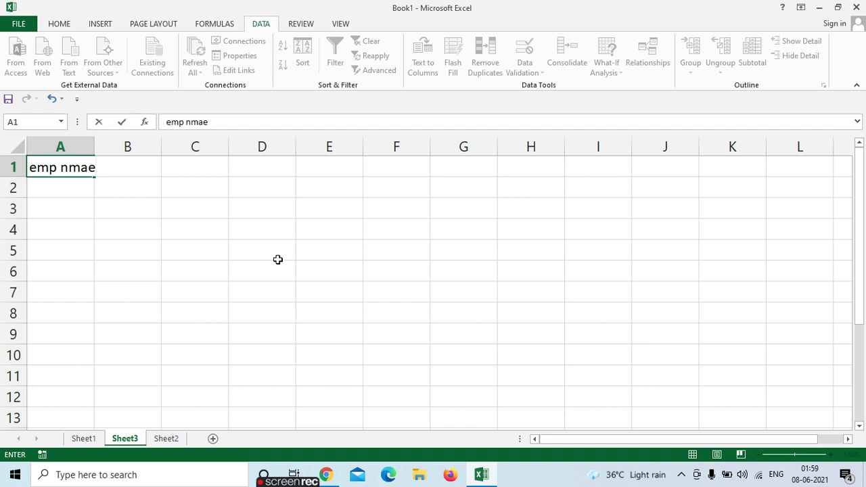
pyautogui.press('BackSpace')
pyautogui.press('BackSpace')
pyautogui.press('BackSpace')
pyautogui.write('ame')
# Step: Enter the headers "designation" in B1 and "salary" in C1
pyautogui.press('Tab')
pyautogui.write('desi')
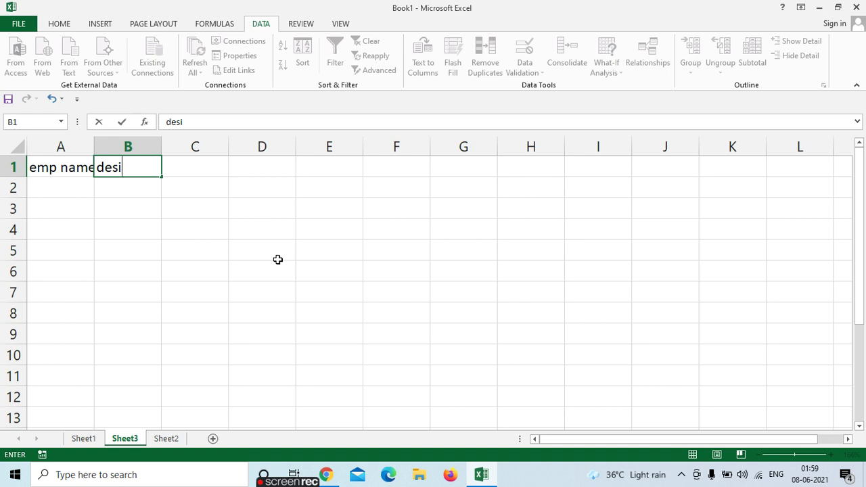
pyautogui.write('gnation')
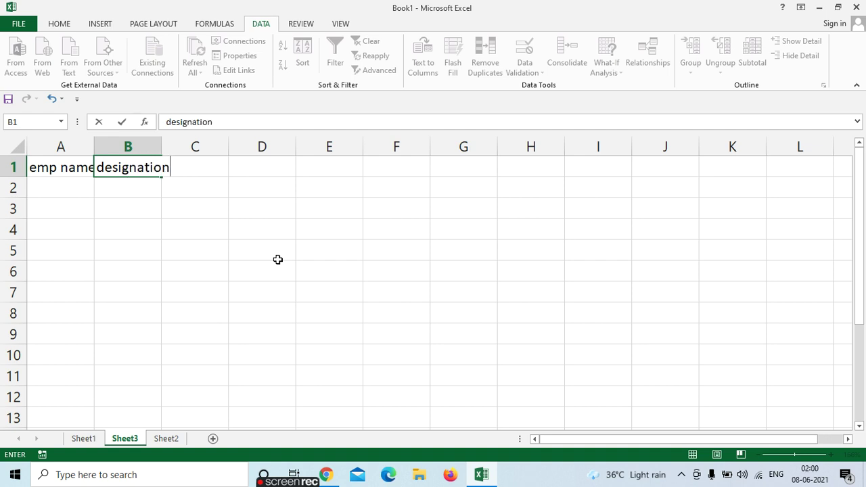
pyautogui.press('Tab')
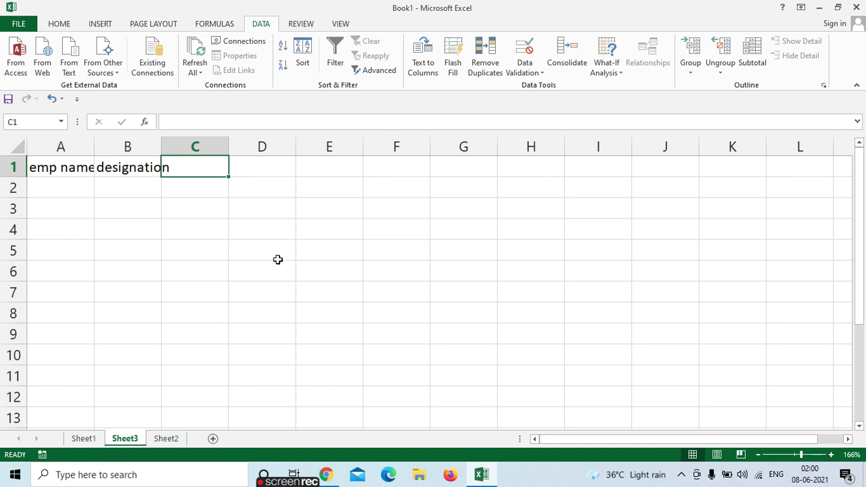
pyautogui.write('salary')
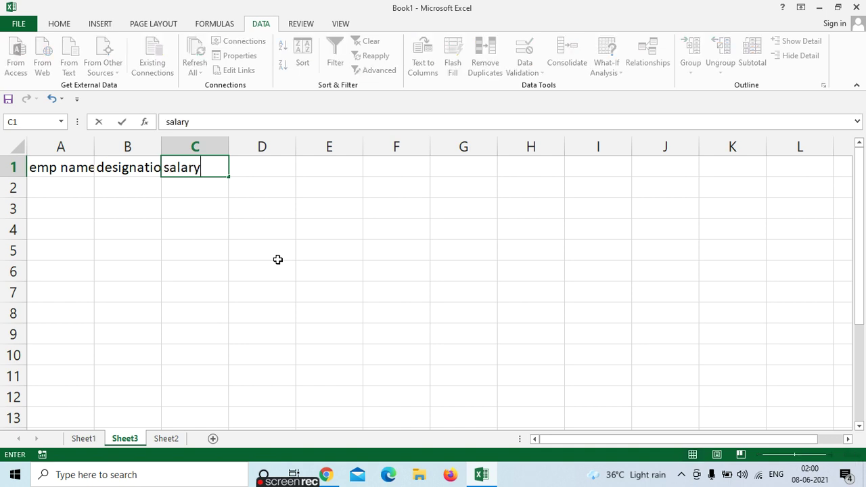
# Step: Enter a, b, c, d and e as the employee names in A2:A6
pyautogui.press('Down')
pyautogui.press('Left')
pyautogui.press('Left')
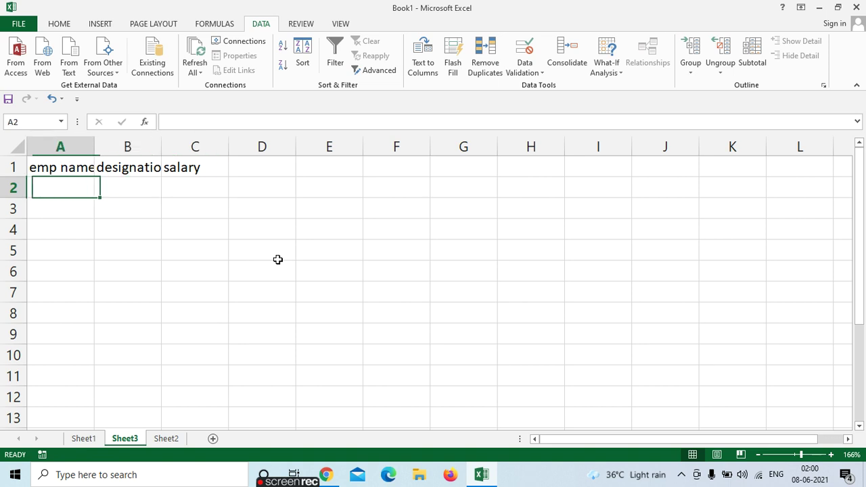
pyautogui.write('a')
pyautogui.press('Return')
pyautogui.write('b')
pyautogui.press('Return')
pyautogui.write('c')
pyautogui.press('Return')
pyautogui.write('d')
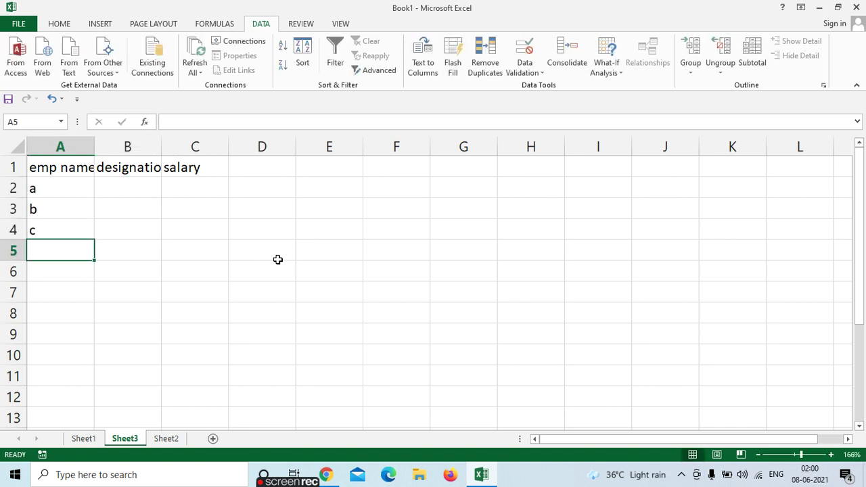
pyautogui.press('Return')
pyautogui.write('emp name')
pyautogui.press('Return')
pyautogui.press('Up')
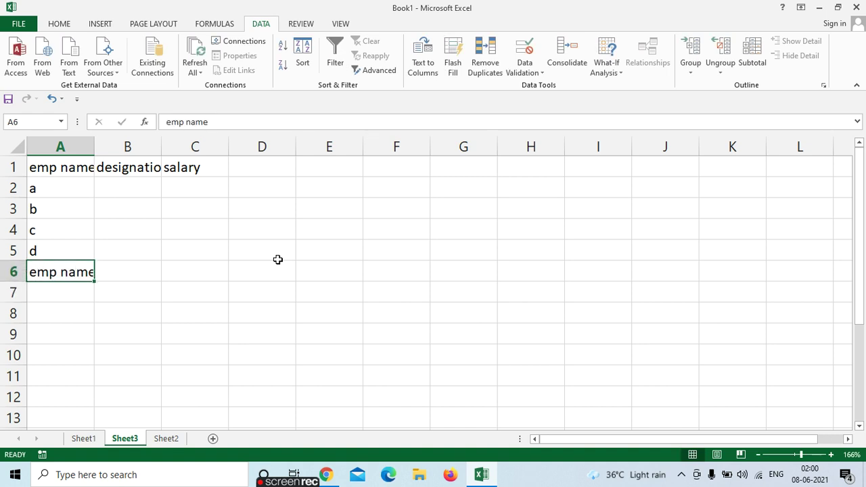
pyautogui.write('e')
pyautogui.press('Delete')
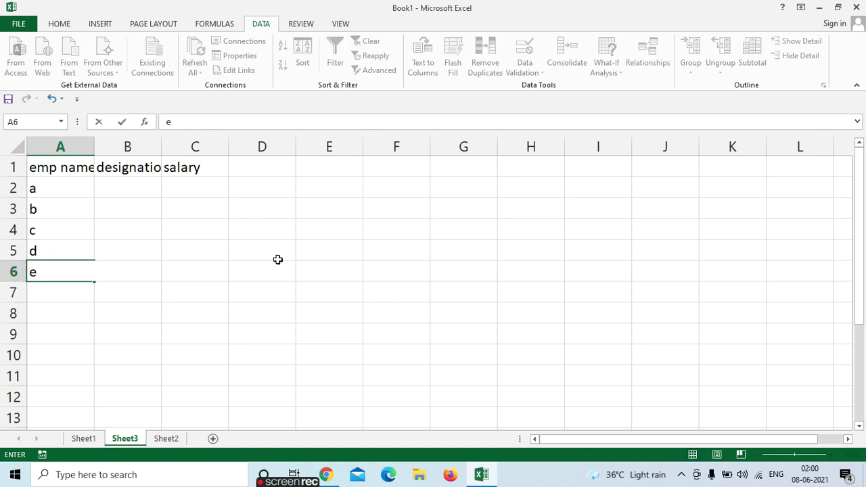
pyautogui.press('Tab')
# Step: Widen column B to fit its header and enter the designations service engineer, sales manager and manager in B2:B4
pyautogui.press('Up')
pyautogui.press('Up')
pyautogui.press('Up')
pyautogui.press('Up')
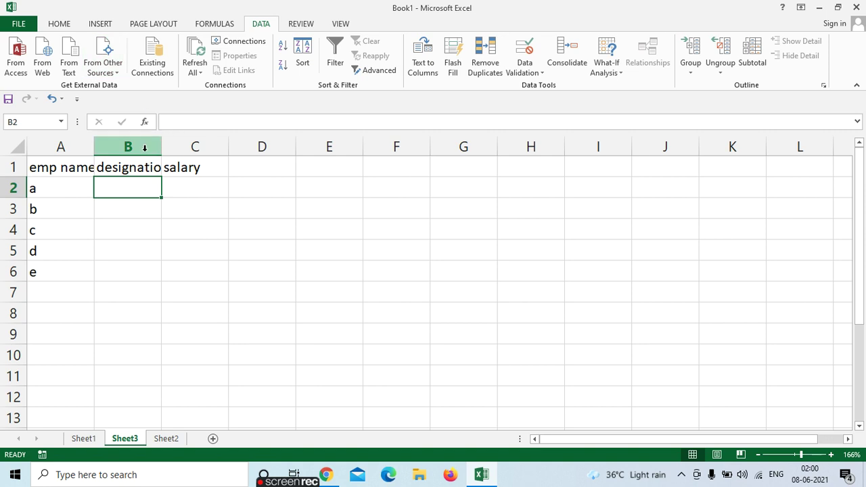
pyautogui.moveTo(162, 148); pyautogui.dragTo(194, 147)
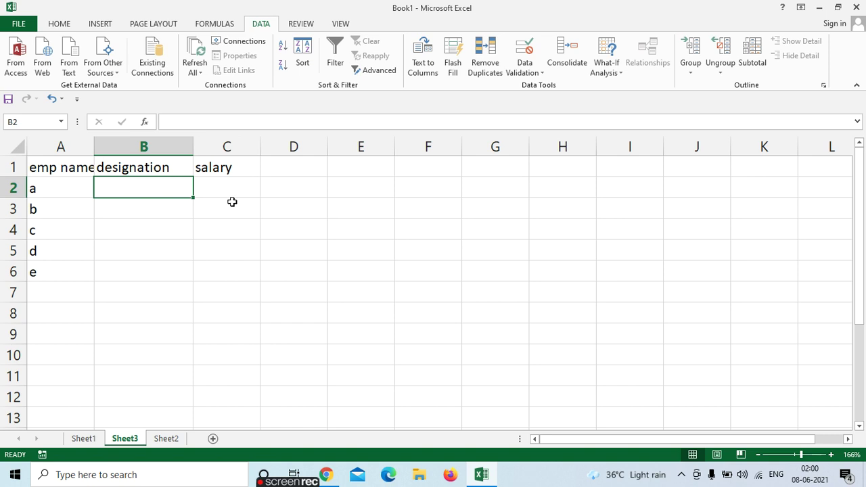
pyautogui.write('serv')
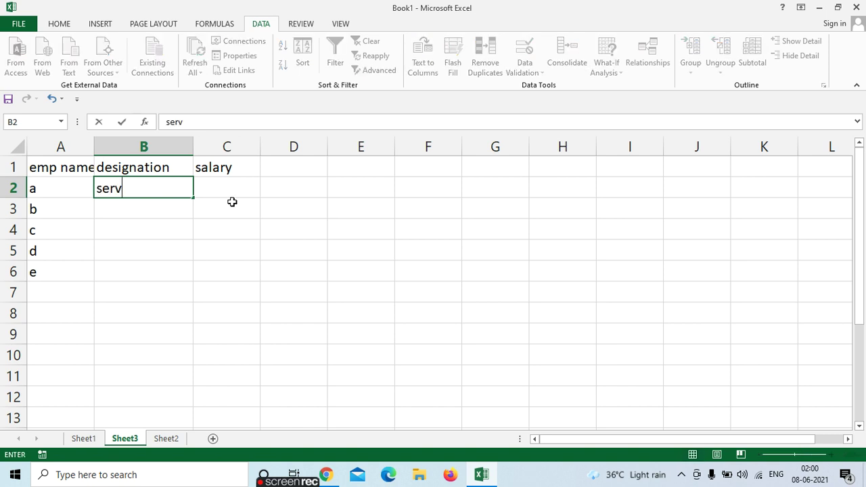
pyautogui.write('ice engineer')
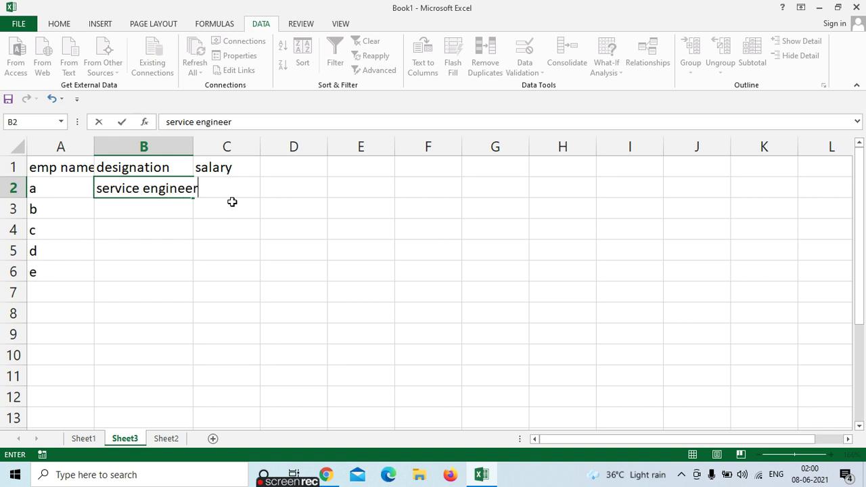
pyautogui.press('Return')
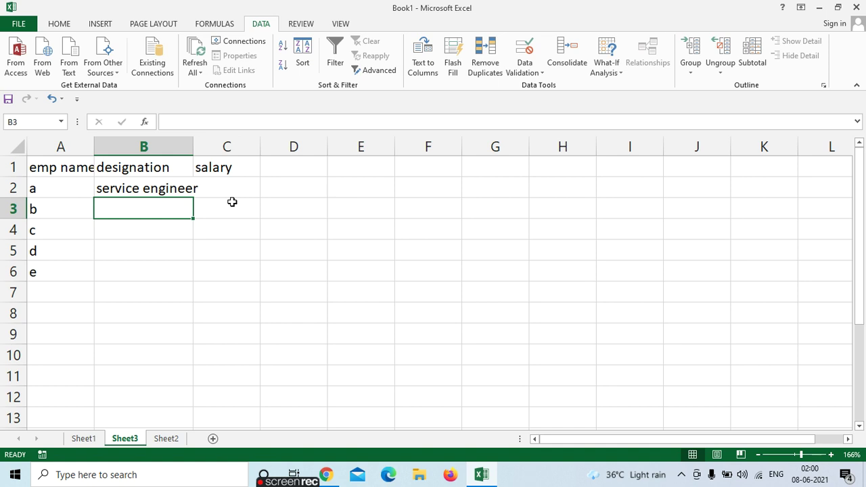
pyautogui.write('sales')
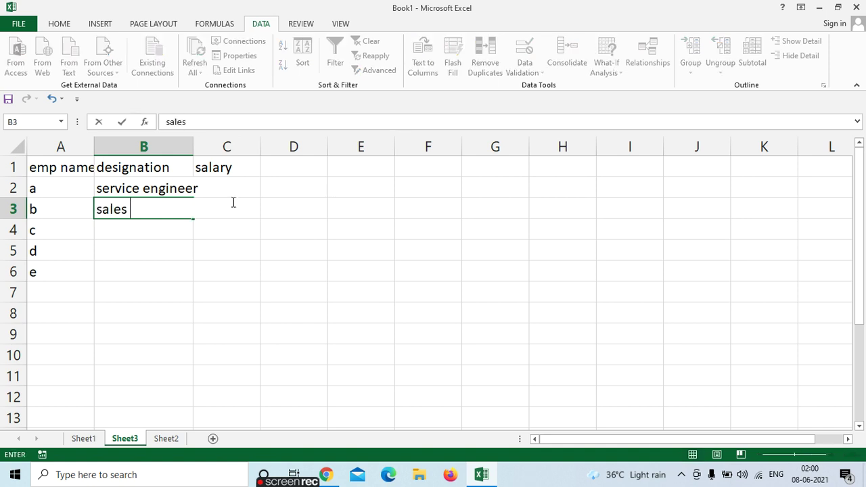
pyautogui.write(' manager')
pyautogui.press('Return')
pyautogui.write('manager')
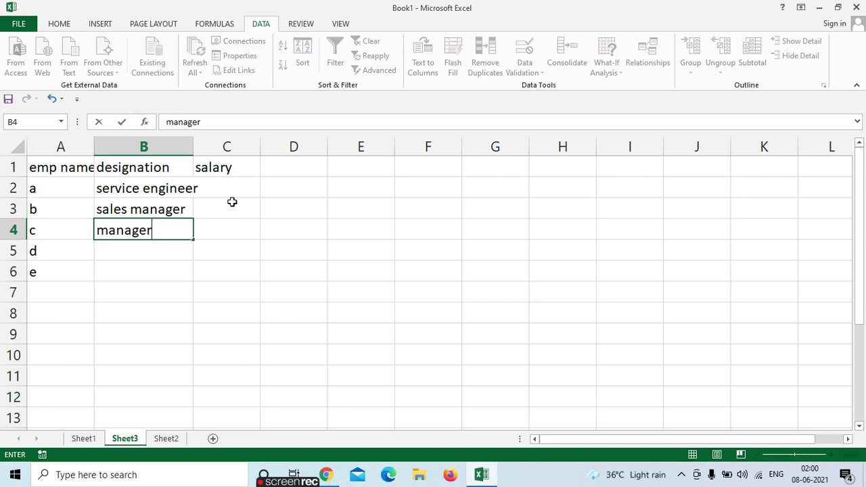
pyautogui.click(181, 188)
pyautogui.moveTo(182, 188); pyautogui.dragTo(174, 232)
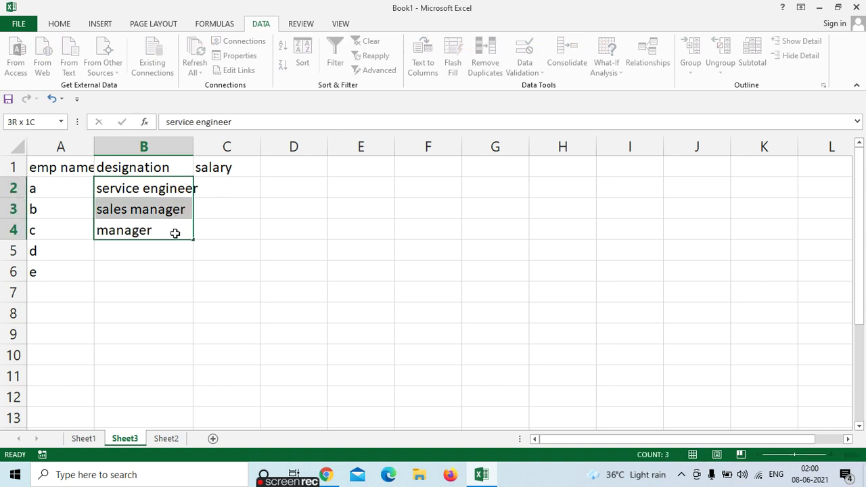
pyautogui.keyDown('ctrl'); pyautogui.click(179, 233); pyautogui.keyUp('ctrl')
pyautogui.hotkey('ctrl', 'c')
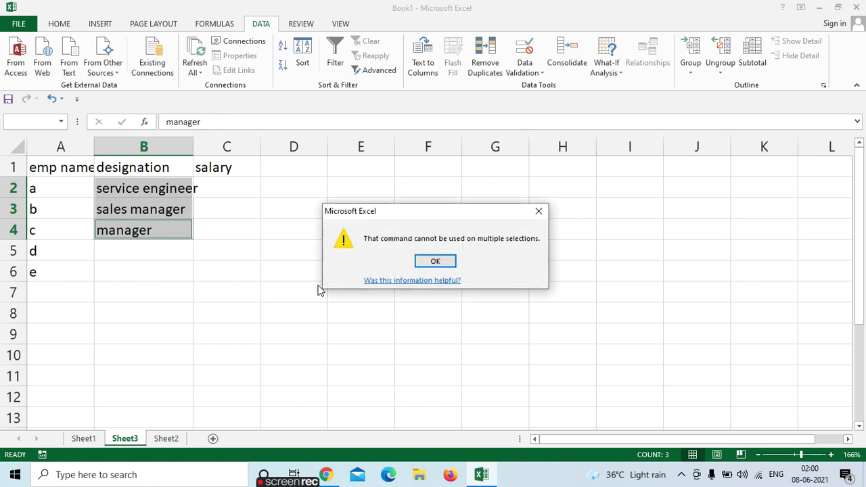
pyautogui.click(435, 261)
pyautogui.click(201, 289)
# Step: Copy the designations in B2:B4 to B5:B7 and enter f as the employee name in A7
pyautogui.moveTo(173, 186); pyautogui.dragTo(164, 223)
pyautogui.hotkey('ctrl', 'c')
pyautogui.click(166, 248)
pyautogui.hotkey('ctrl', 'v')
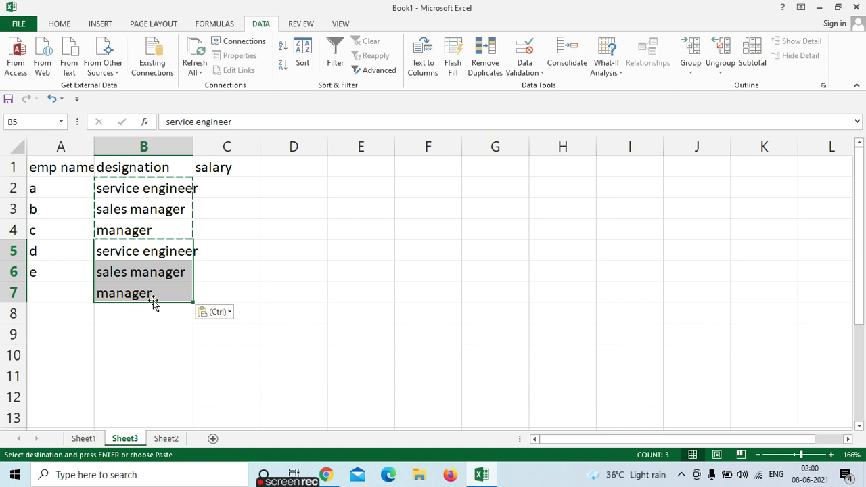
pyautogui.click(155, 298)
pyautogui.click(54, 293)
pyautogui.write('f')
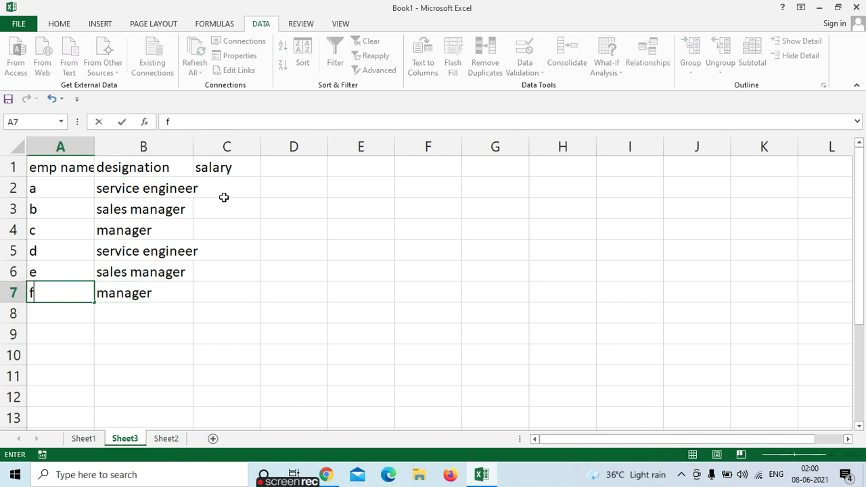
# Step: Enter the salaries 20000 in C2 and 12000 in C3
pyautogui.click(236, 191)
pyautogui.write('20000')
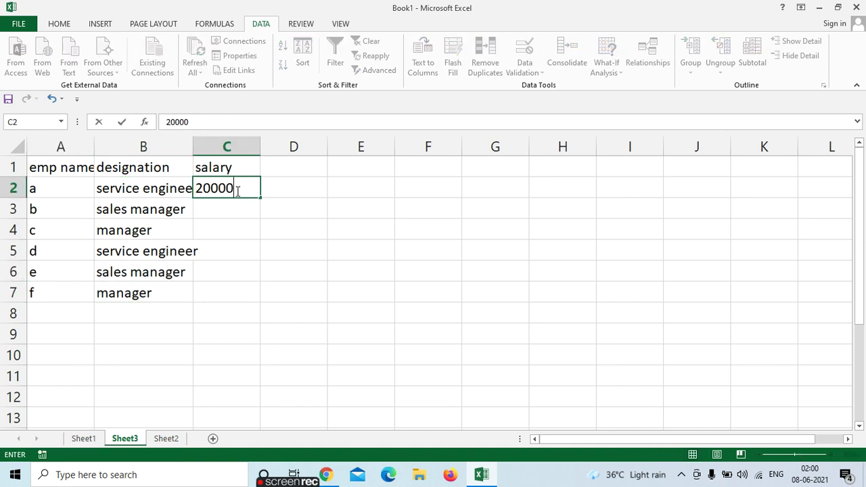
pyautogui.press('Return')
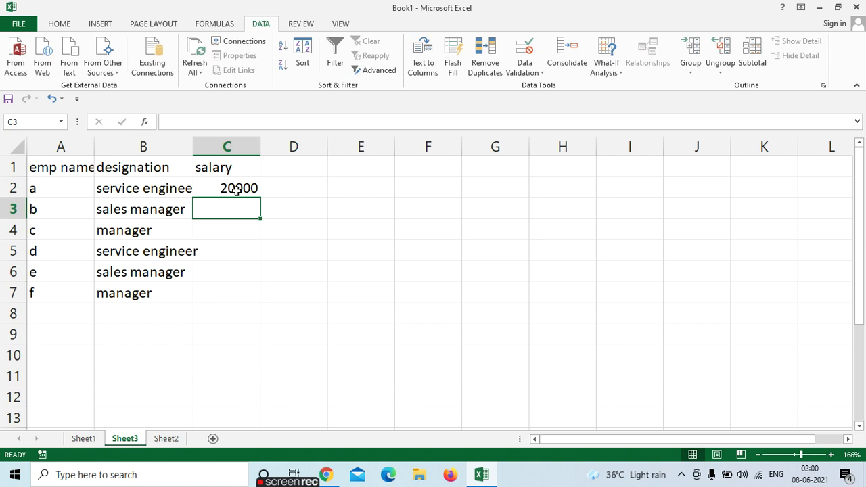
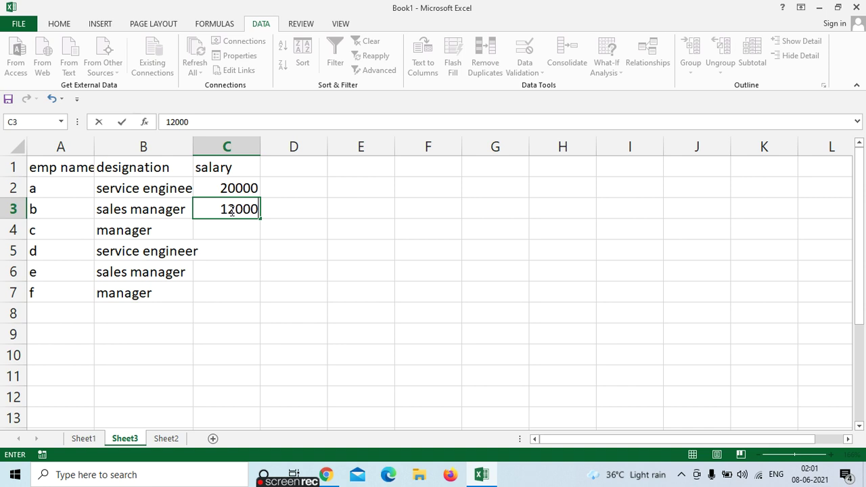
pyautogui.press('Return')
# Step: Set the salary in C4 to 15000 and extend the series from C3:C4 down to C7
pyautogui.write('15')
pyautogui.press('Return')
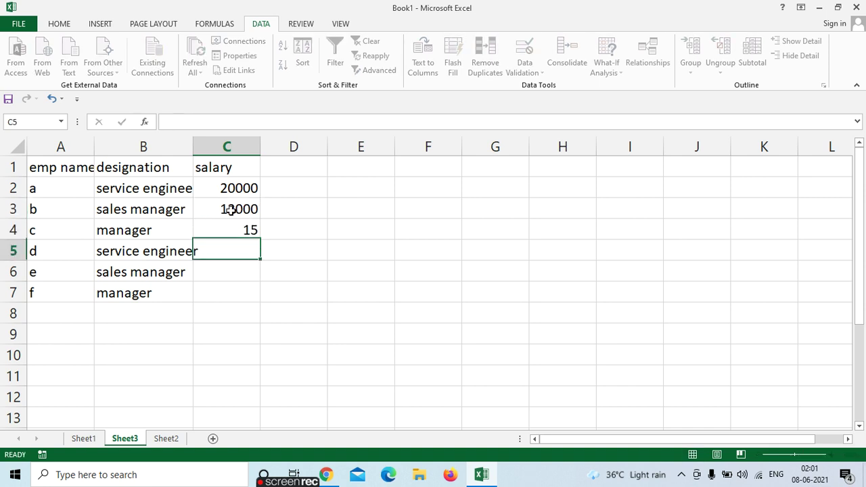
pyautogui.press('Down')
pyautogui.press('Up')
pyautogui.press('Up')
pyautogui.write('15000')
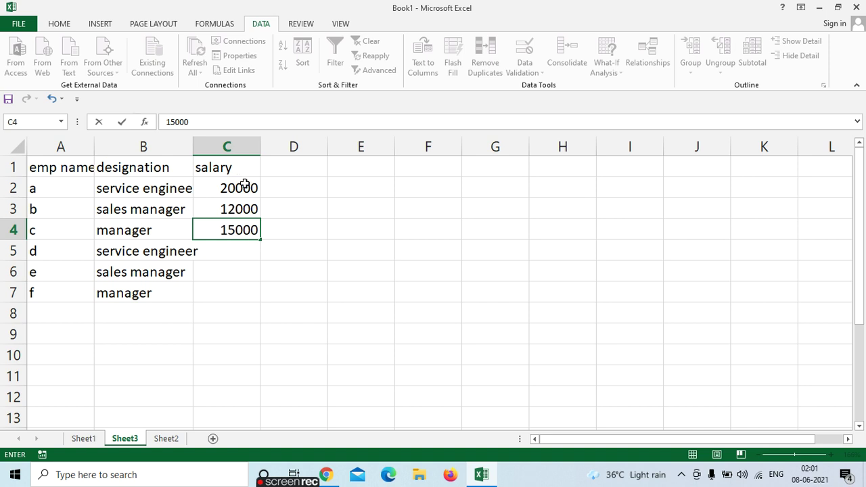
pyautogui.hotkey('ctrl', 'Return')
pyautogui.click(234, 263)
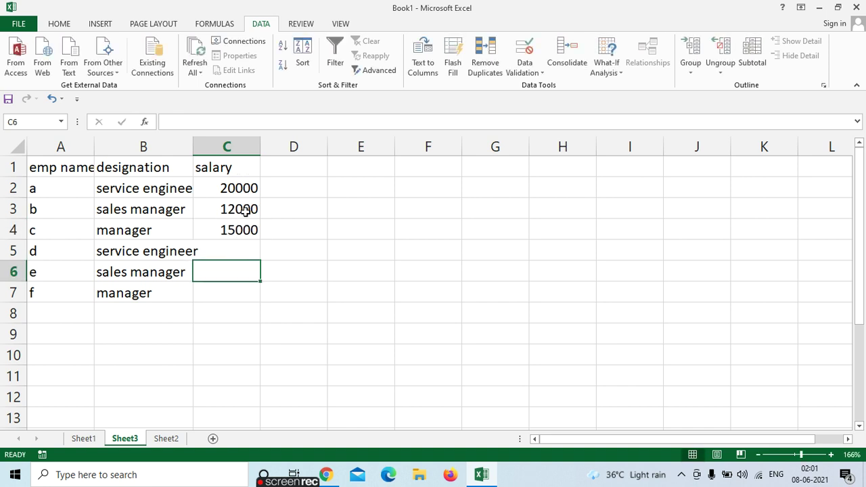
pyautogui.moveTo(247, 209); pyautogui.dragTo(253, 298)
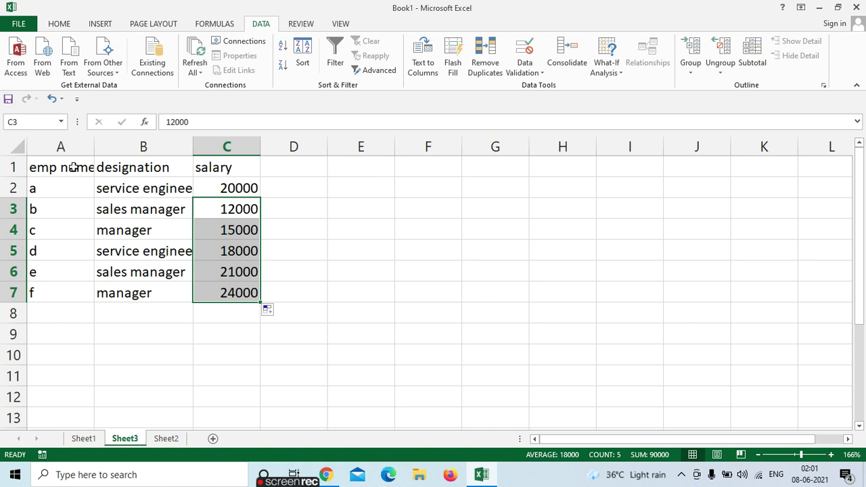
# Step: Make the headers in A1:C1 bold, italic and underlined, and widen columns B and A to fit their text
pyautogui.moveTo(73, 167); pyautogui.dragTo(229, 167)
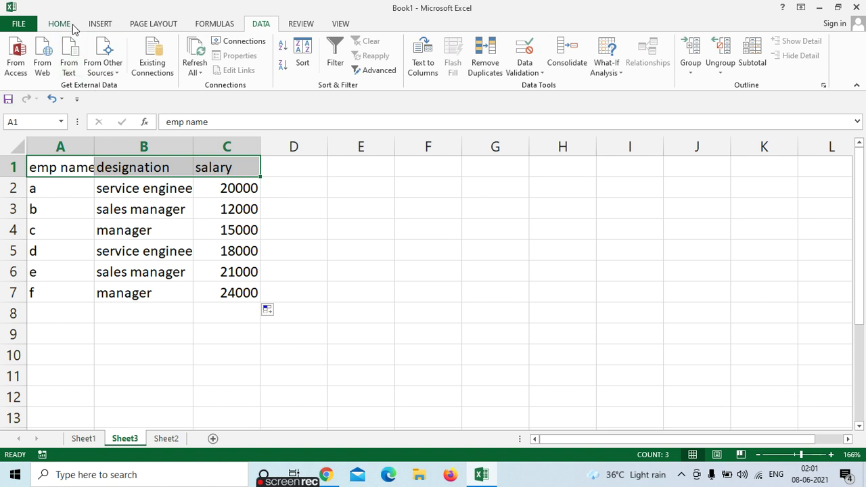
pyautogui.hotkey('ctrl', 'b')
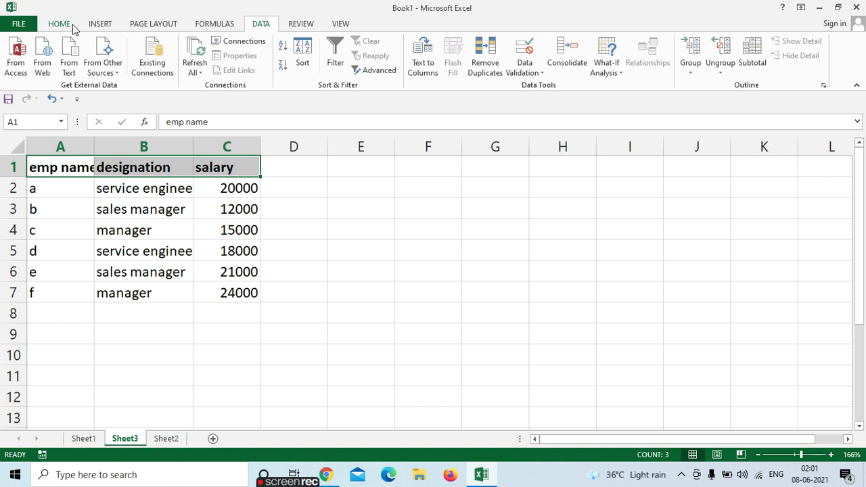
pyautogui.hotkey('ctrl', 'i')
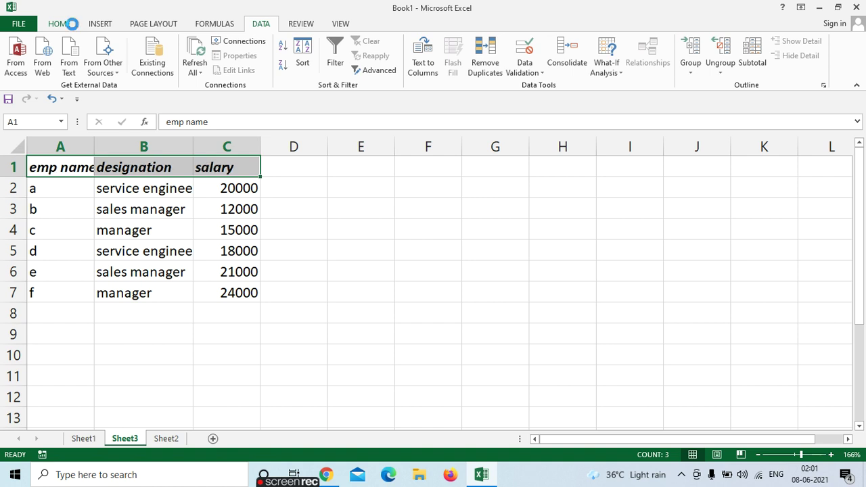
pyautogui.hotkey('ctrl', 'u')
pyautogui.click(170, 271)
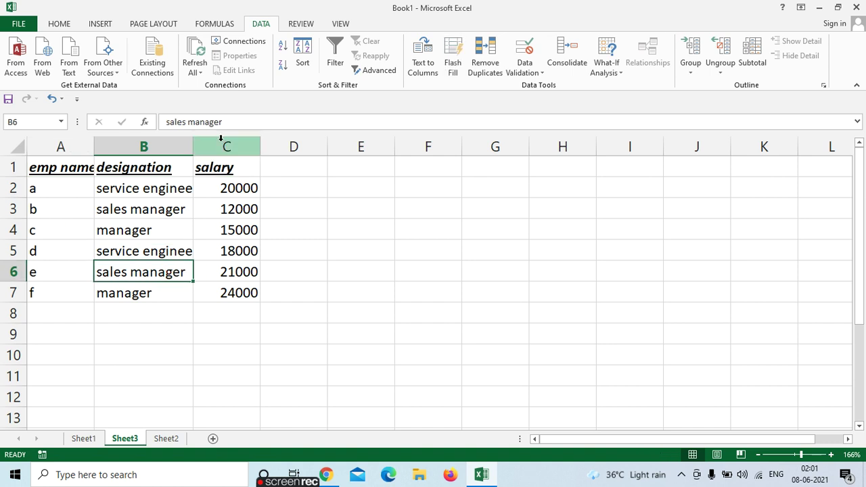
pyautogui.moveTo(194, 143); pyautogui.dragTo(212, 145)
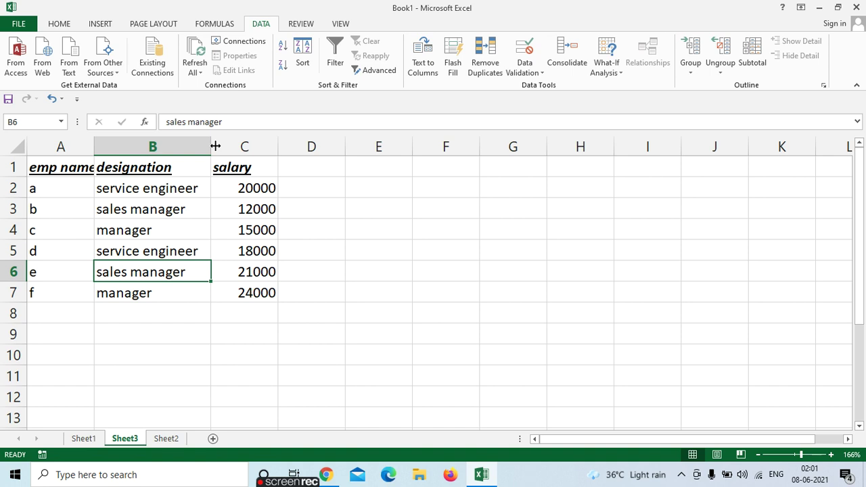
pyautogui.moveTo(95, 146); pyautogui.dragTo(107, 146)
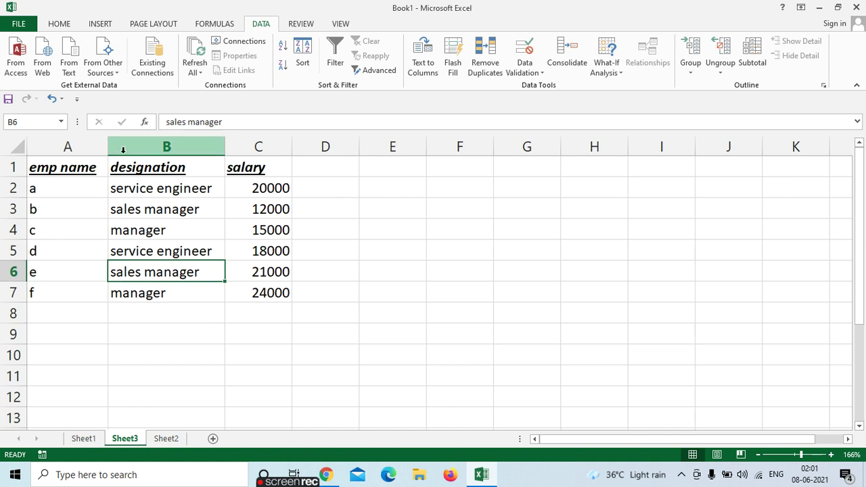
# Step: Try adding a filter to the designation column, and undo it
pyautogui.click(167, 147)
pyautogui.click(335, 54)
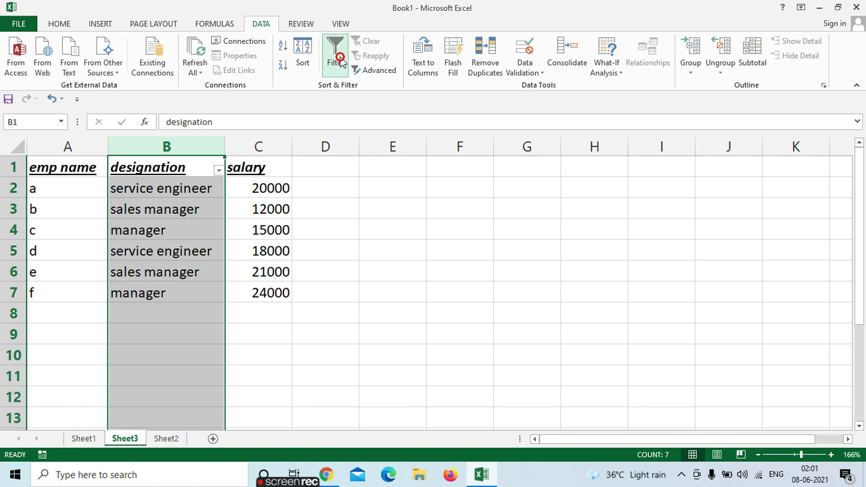
pyautogui.click(252, 187)
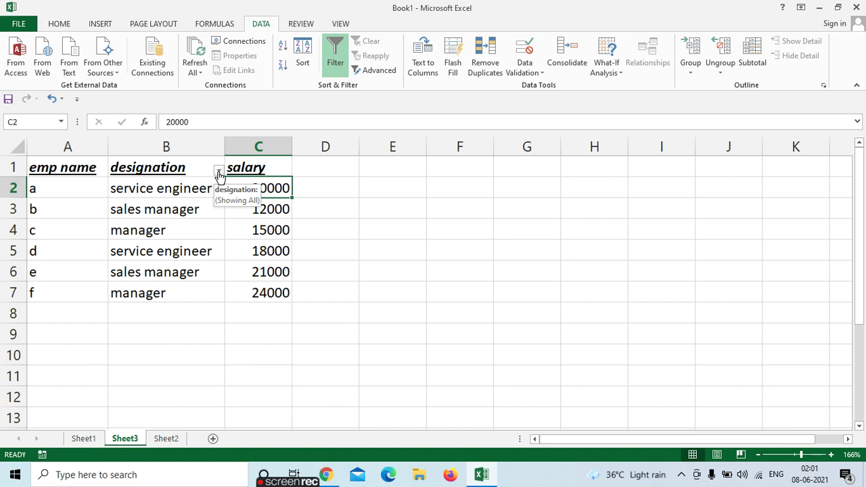
pyautogui.click(218, 172)
pyautogui.press('Escape')
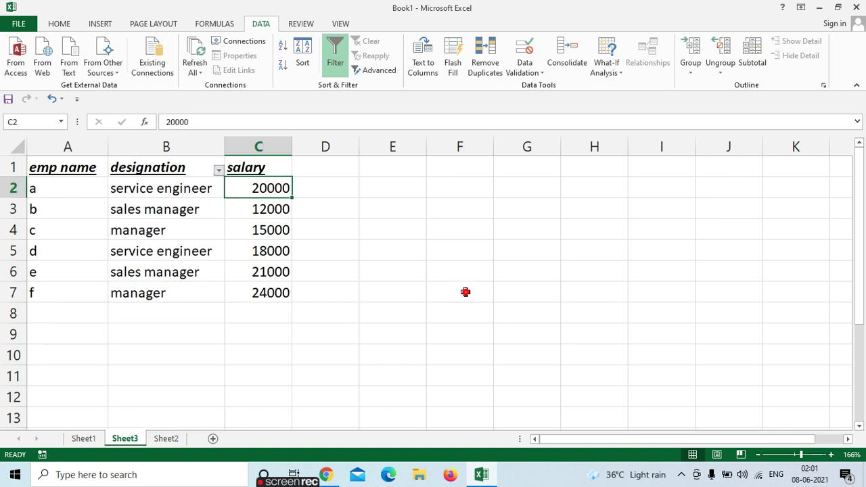
pyautogui.hotkey('ctrl', 'z')
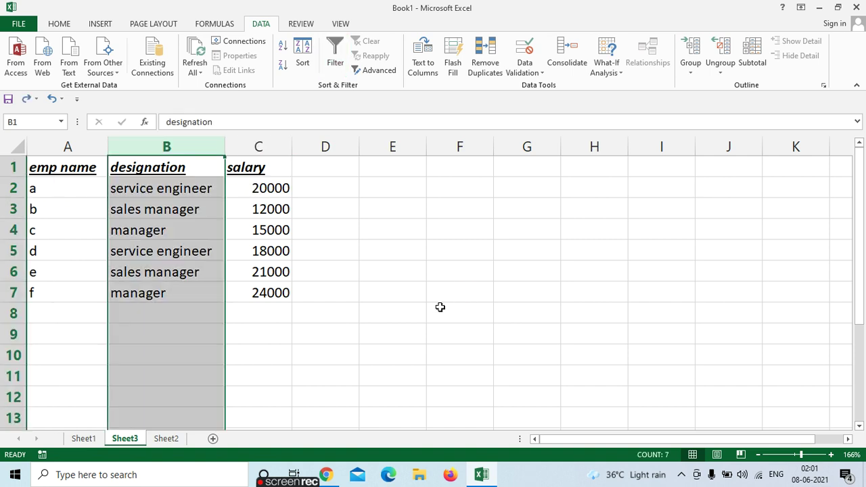
pyautogui.click(261, 309)
pyautogui.click(76, 170)
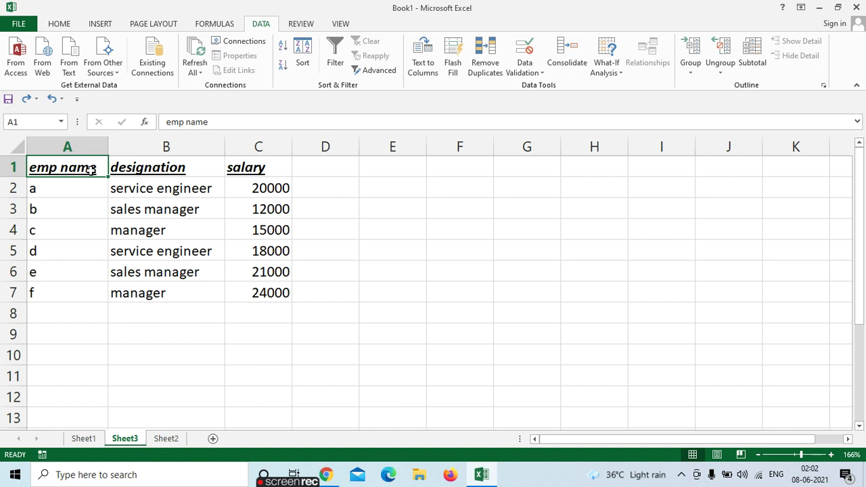
# Step: Turn filtering on and off again, first for the designation column alone and once more for the whole table
pyautogui.click(166, 147)
pyautogui.click(335, 57)
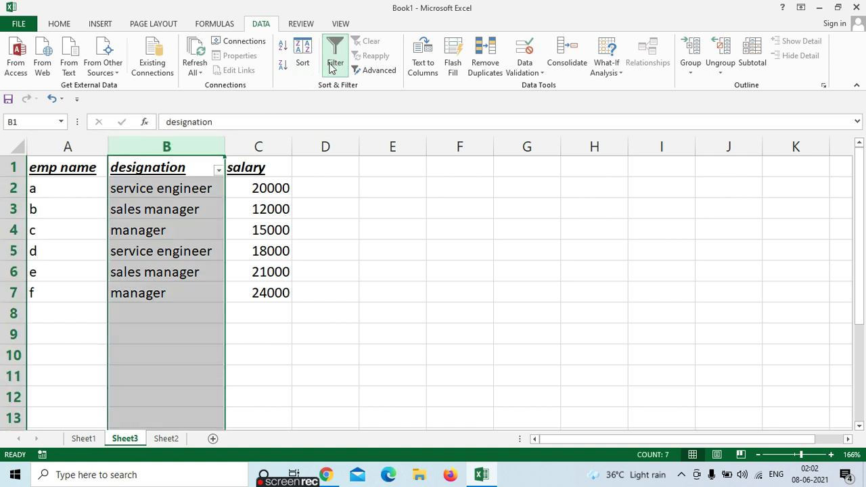
pyautogui.click(333, 64)
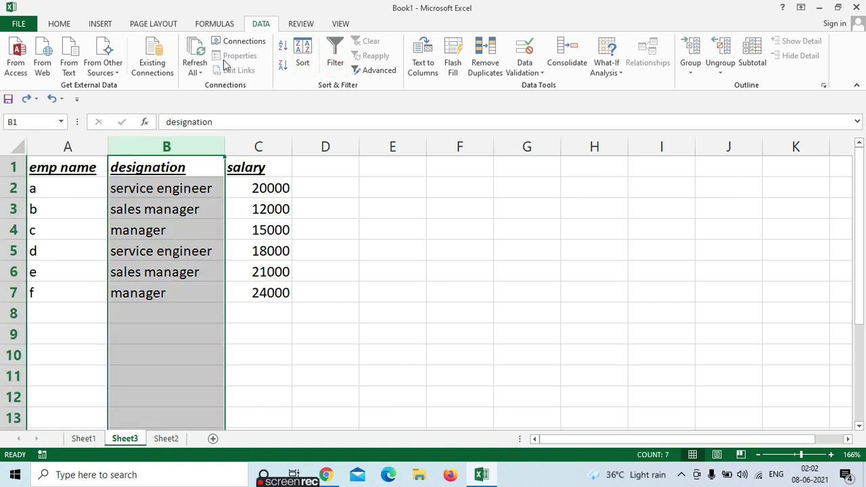
pyautogui.click(298, 287)
pyautogui.click(102, 188)
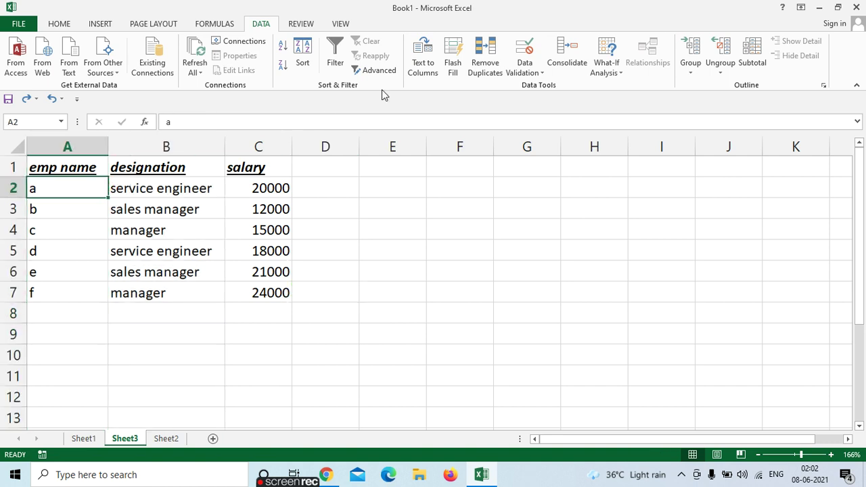
pyautogui.click(336, 65)
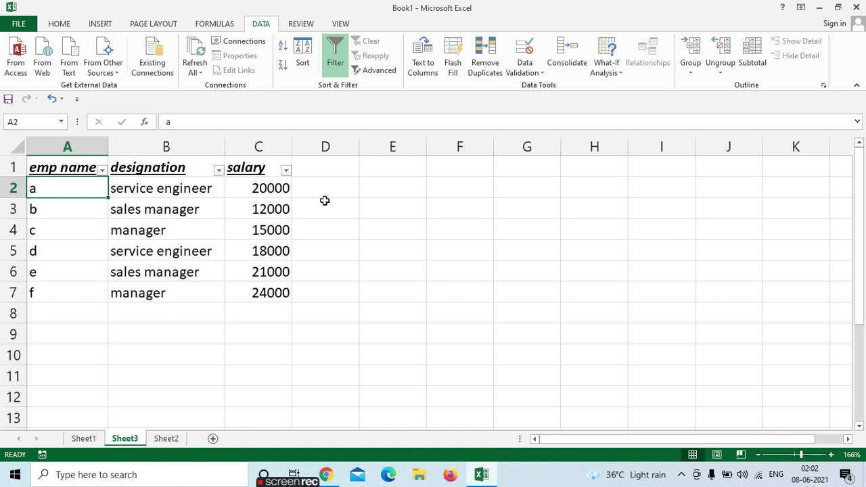
pyautogui.hotkey('ctrl', 'shift', 'l')
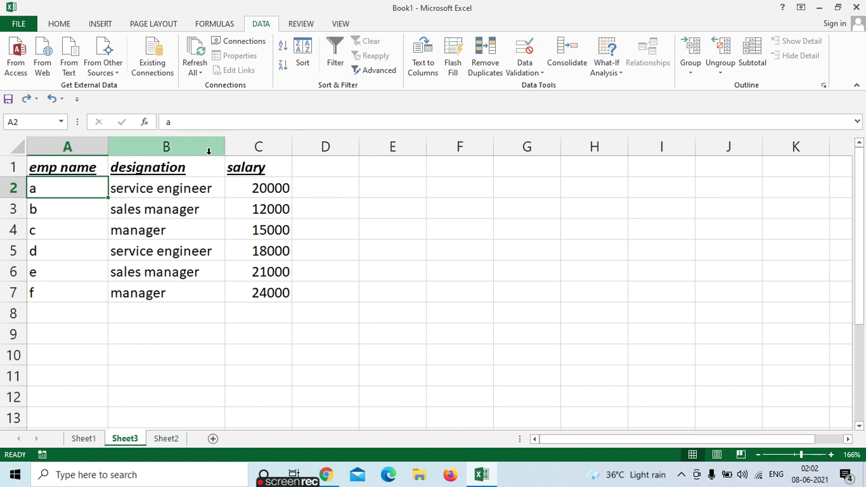
# Step: Add a filter to the designation column only and show just the service engineer rows
pyautogui.click(207, 146)
pyautogui.click(334, 68)
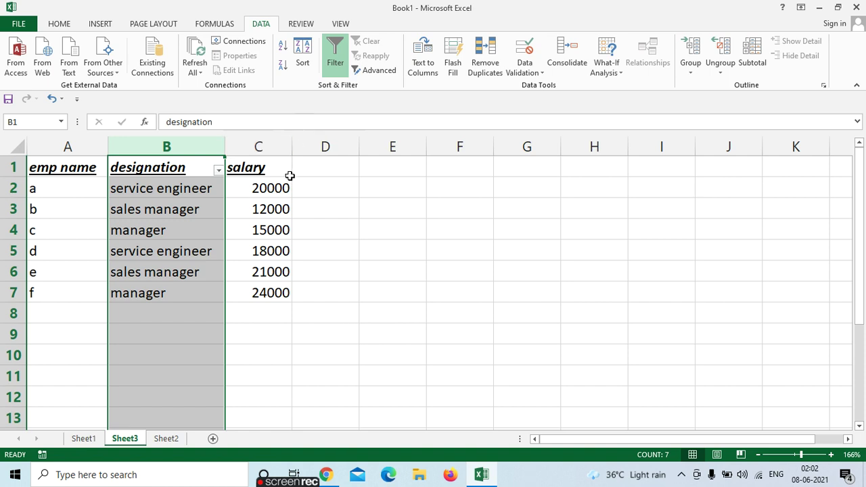
pyautogui.click(270, 172)
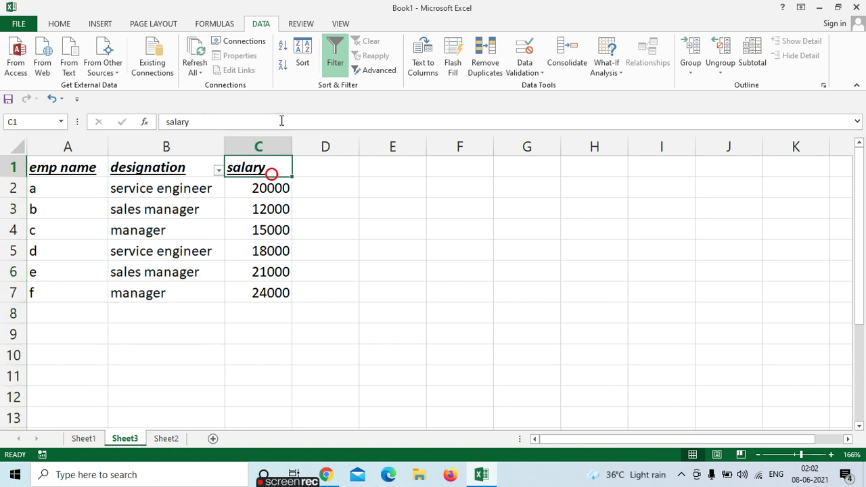
pyautogui.click(201, 170)
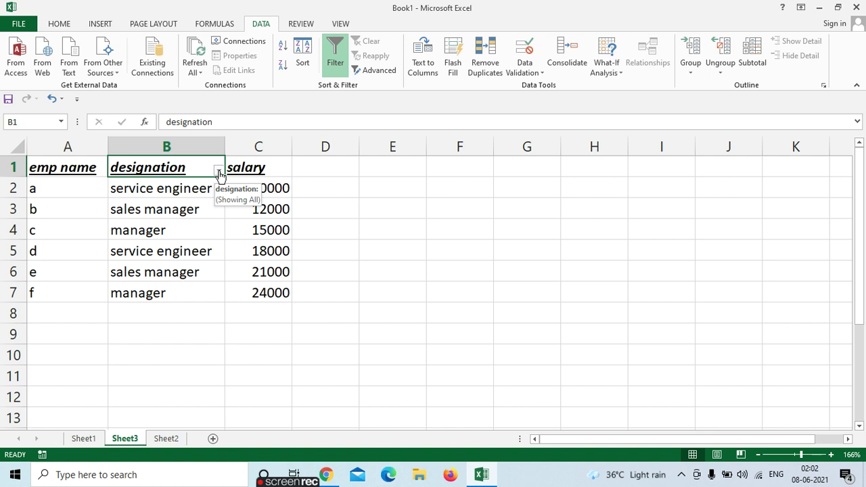
pyautogui.click(219, 171)
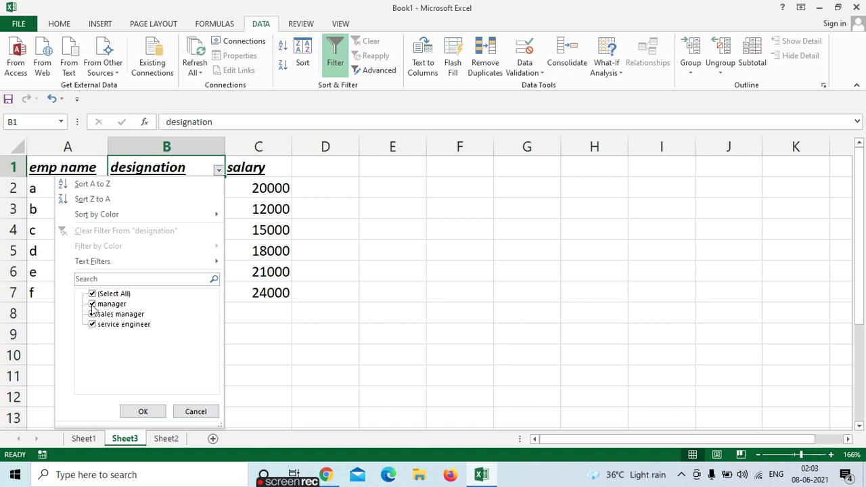
pyautogui.click(93, 305)
pyautogui.click(93, 315)
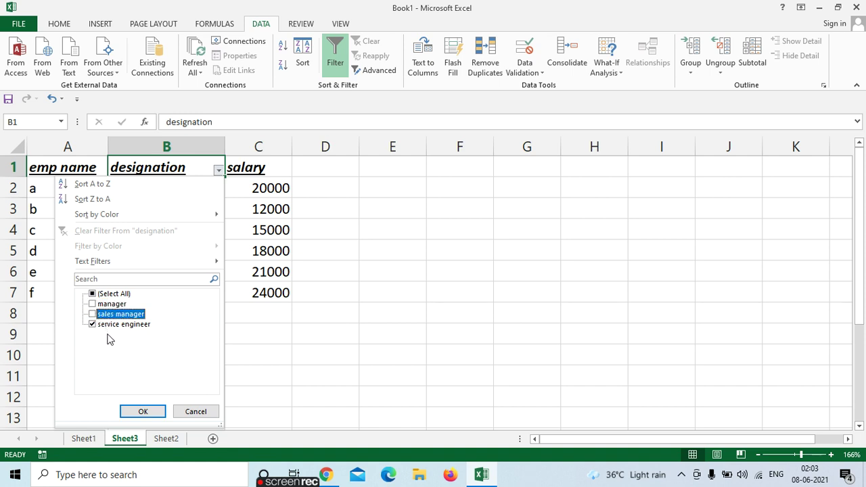
pyautogui.click(142, 412)
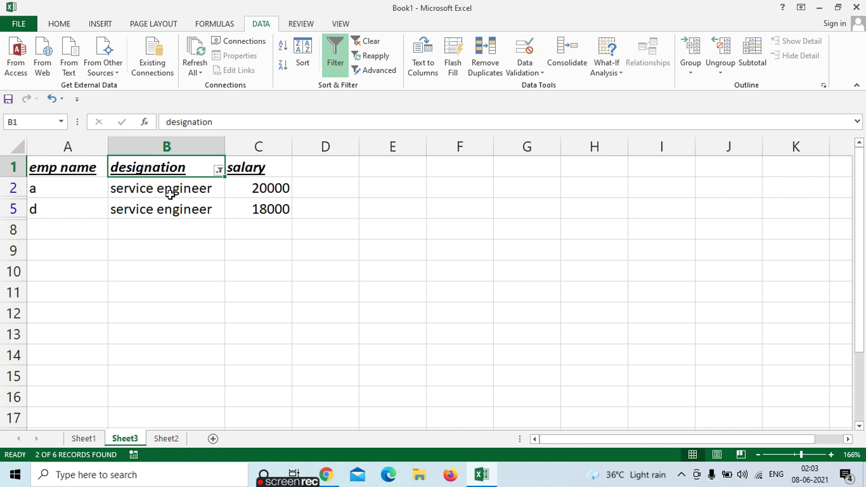
# Step: Reselect all designations in the column's filter to show every employee row
pyautogui.click(218, 170)
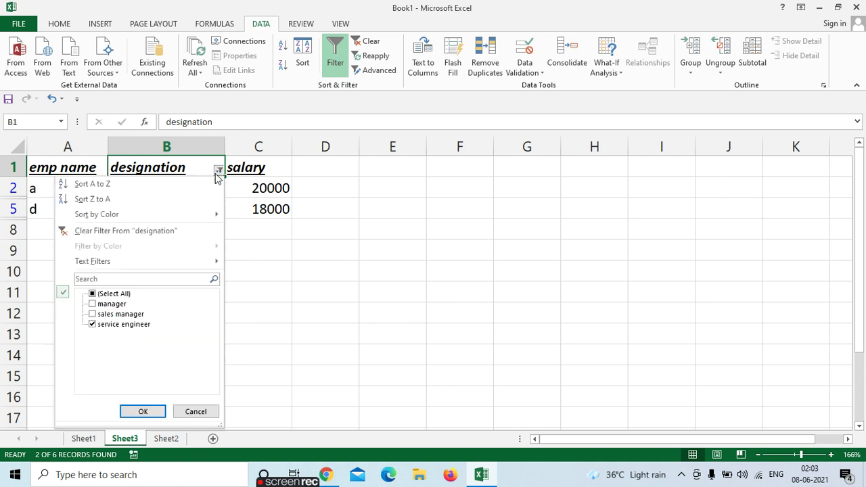
pyautogui.click(93, 295)
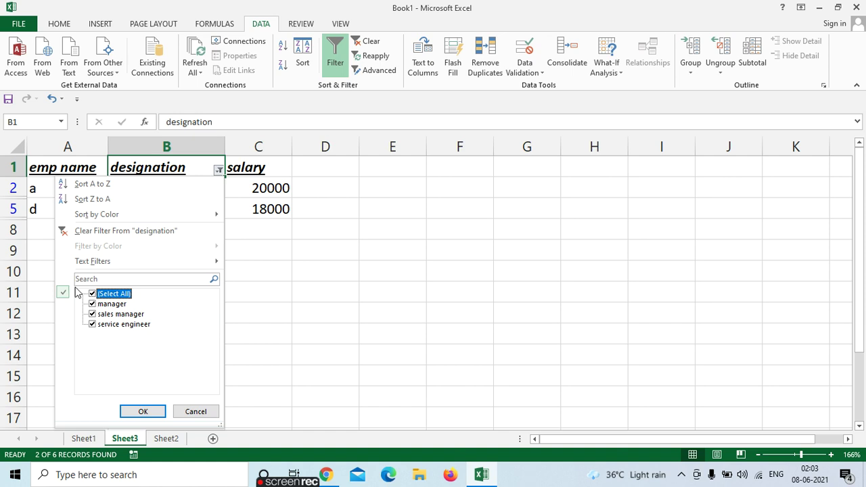
pyautogui.click(141, 411)
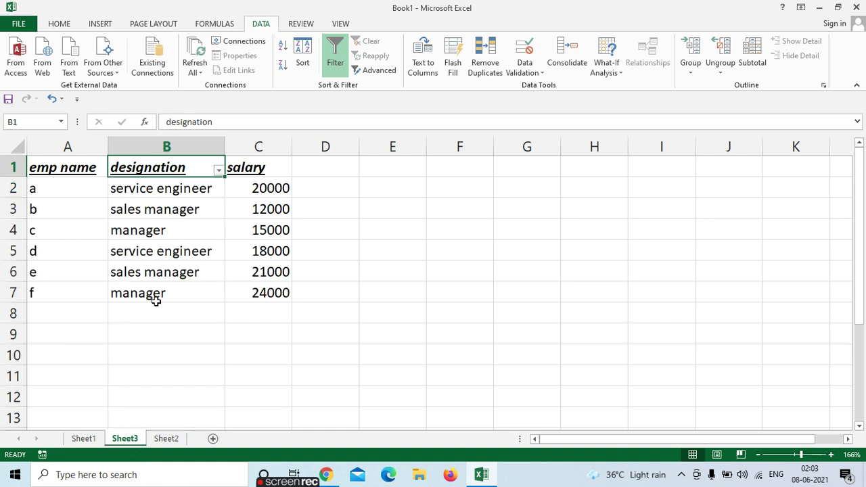
# Step: Filter the designation column to show only the manager rows and select the filtered designations
pyautogui.click(217, 170)
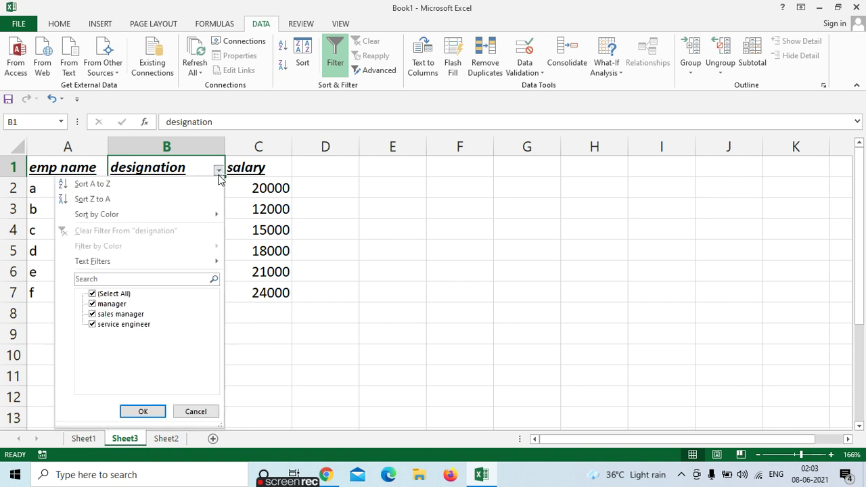
pyautogui.click(93, 314)
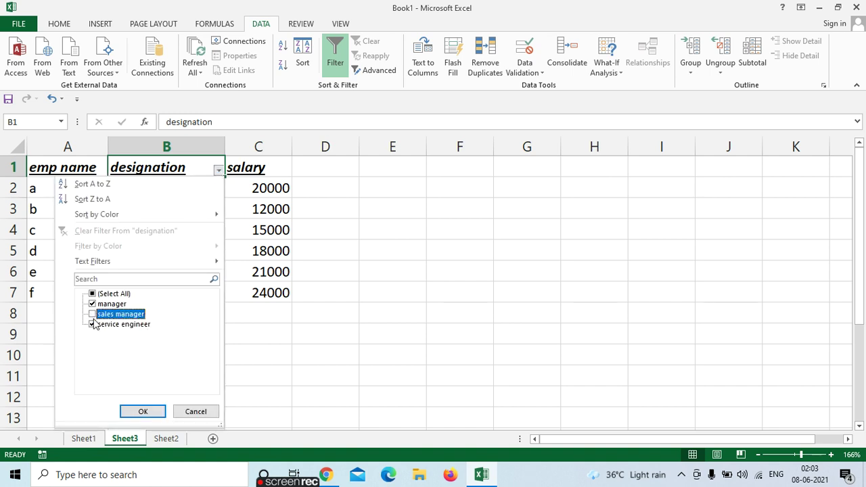
pyautogui.click(93, 324)
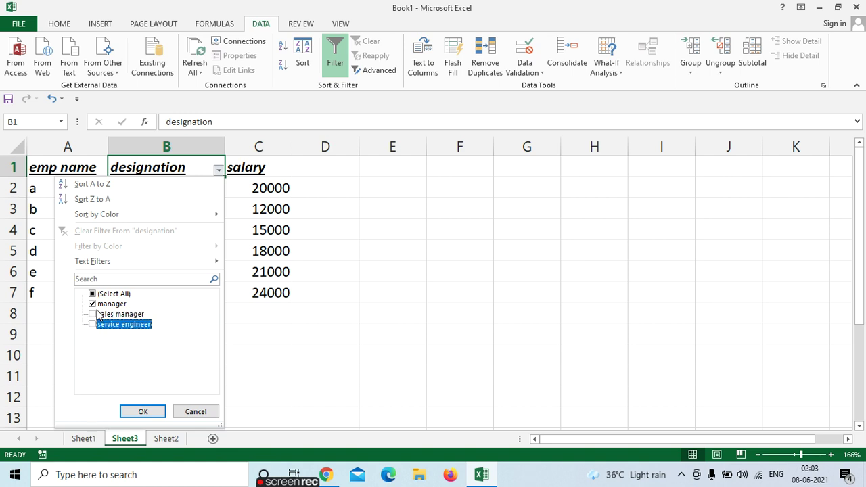
pyautogui.click(143, 412)
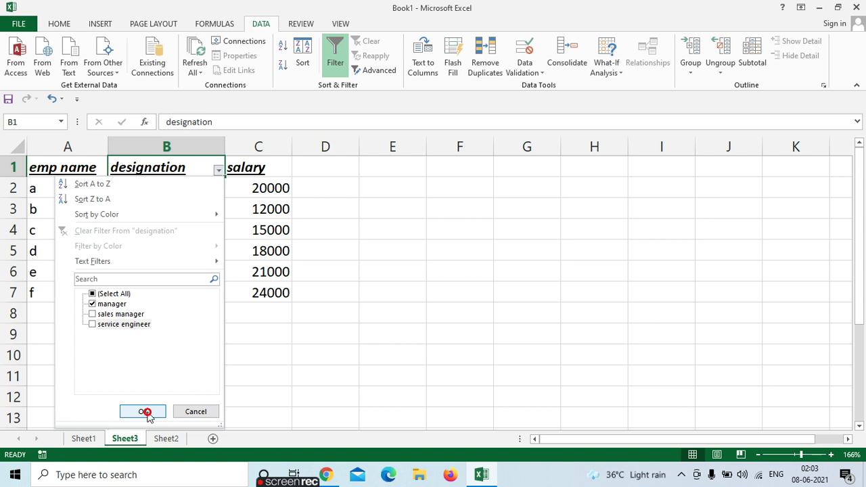
pyautogui.moveTo(176, 190); pyautogui.dragTo(179, 207)
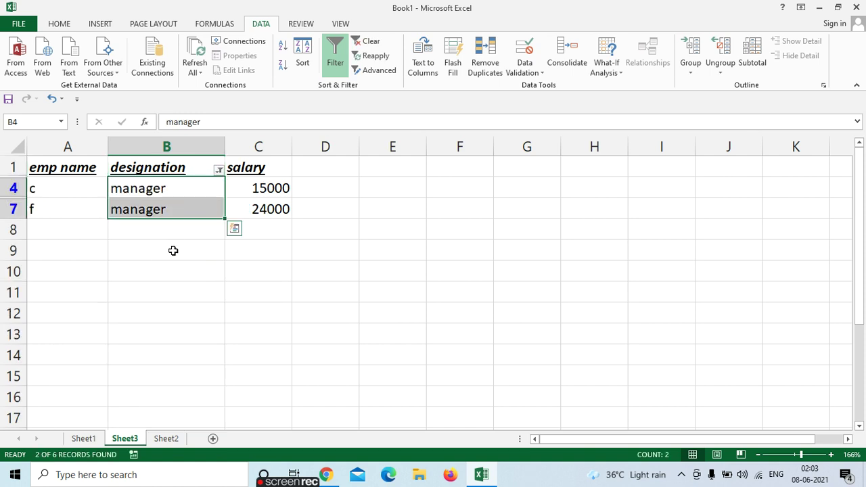
# Step: Select all designations in the filter again and remove the filter from the column
pyautogui.click(218, 170)
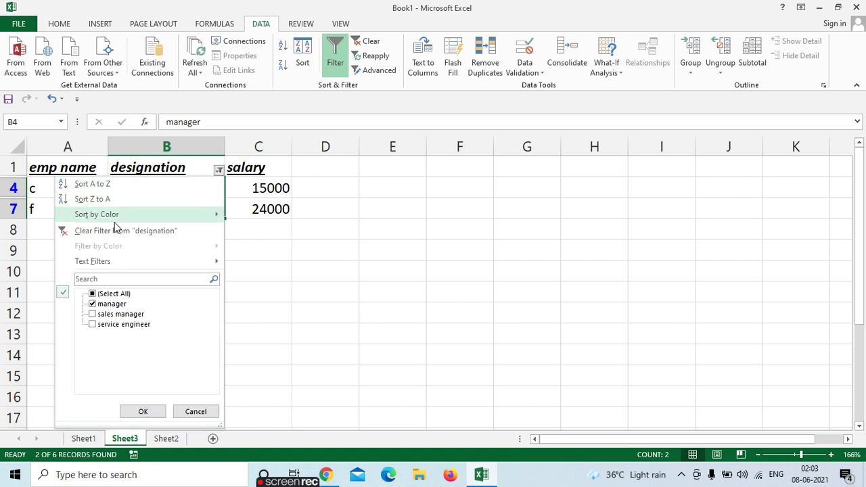
pyautogui.click(93, 295)
pyautogui.click(139, 412)
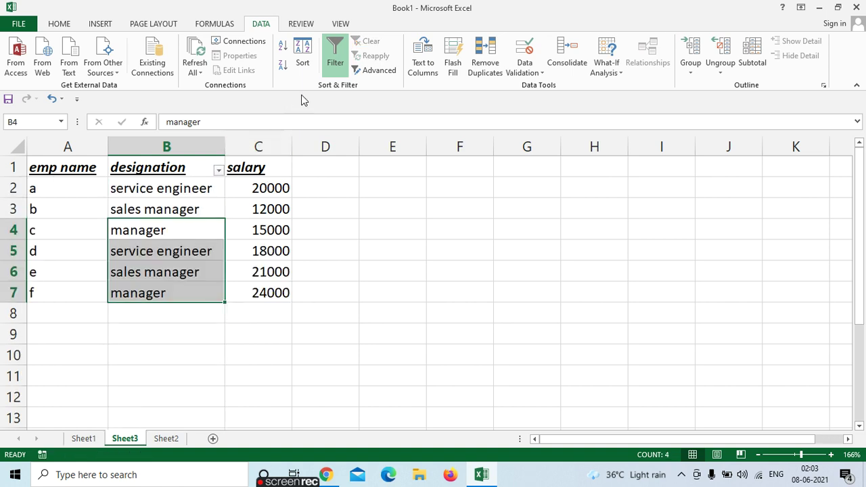
pyautogui.click(335, 56)
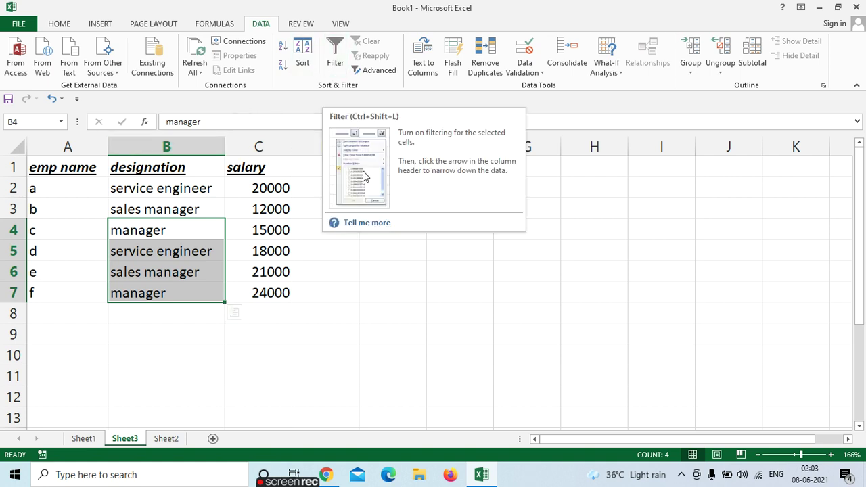
pyautogui.click(350, 304)
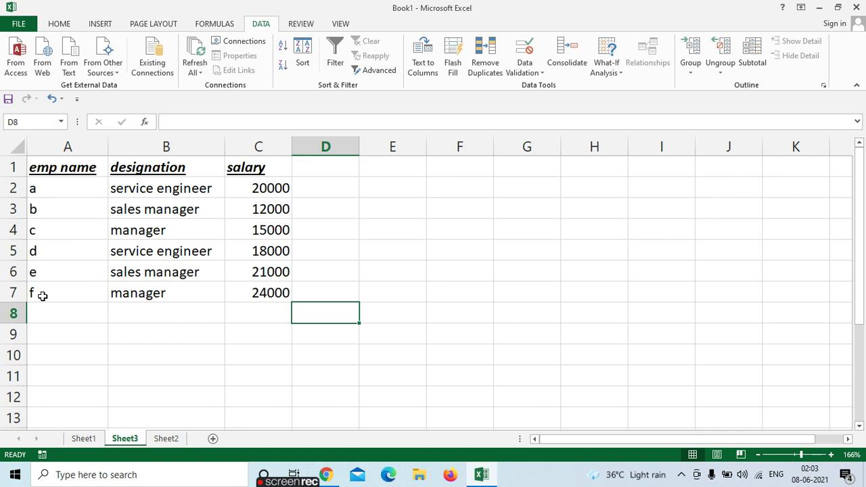
# Step: Sort the table by employee name from A to Z, expanding the selection to the neighbouring columns
pyautogui.click(86, 147)
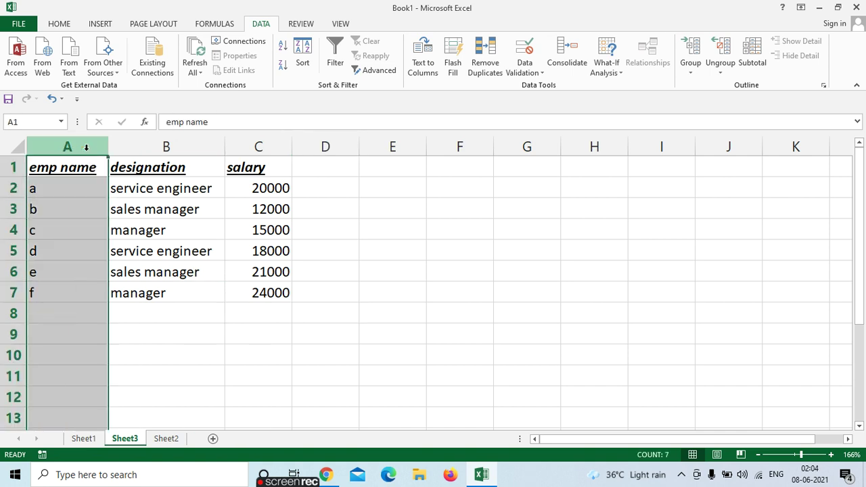
pyautogui.click(287, 52)
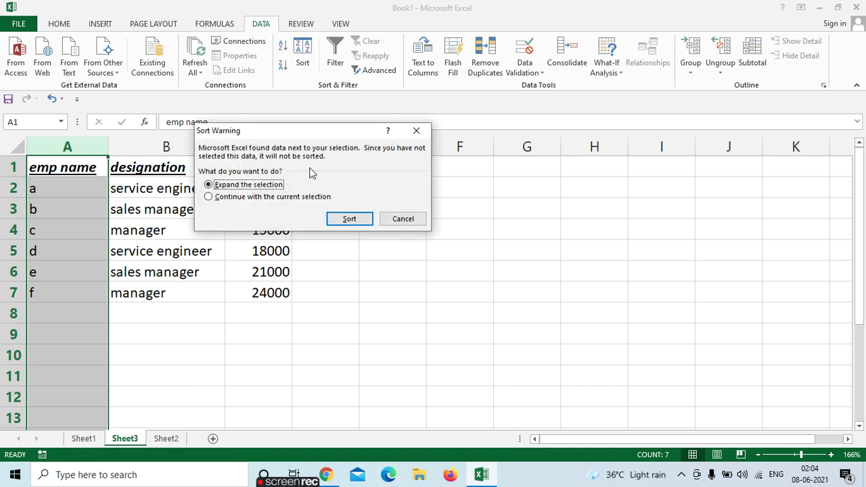
pyautogui.click(349, 219)
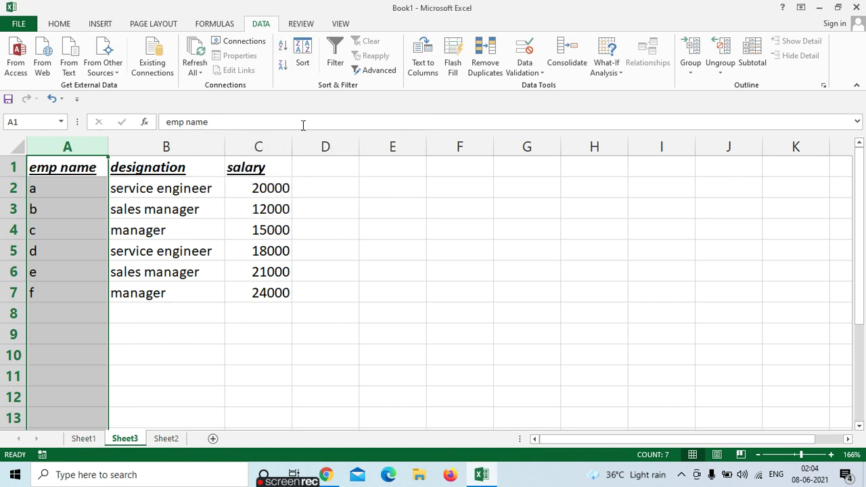
# Step: Sort the table by employee name from Z to A with the selection expanded, and undo this sort
pyautogui.click(283, 66)
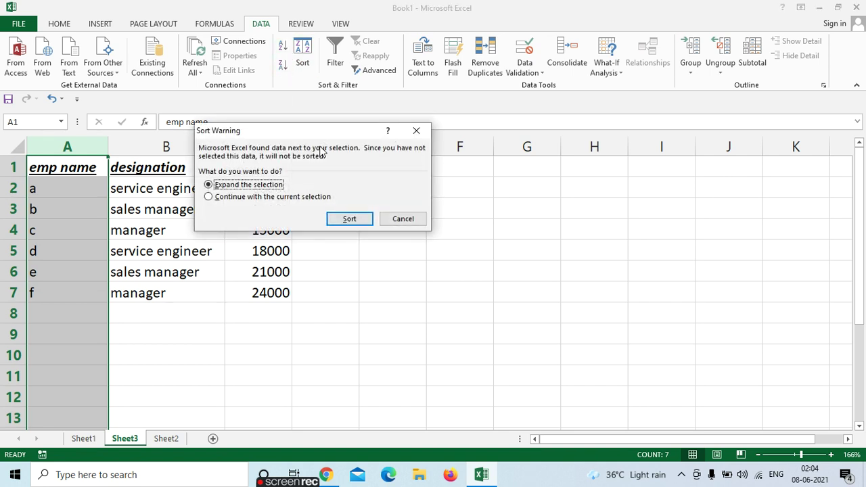
pyautogui.click(349, 219)
pyautogui.click(77, 190)
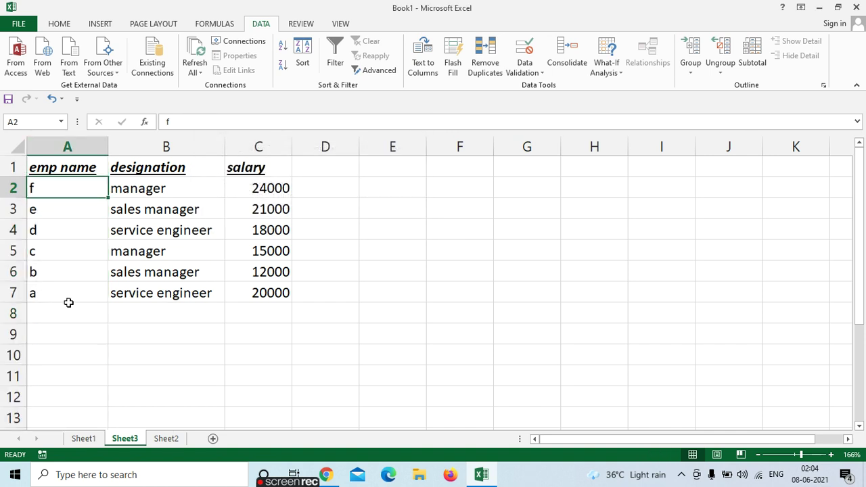
pyautogui.hotkey('ctrl', 'z')
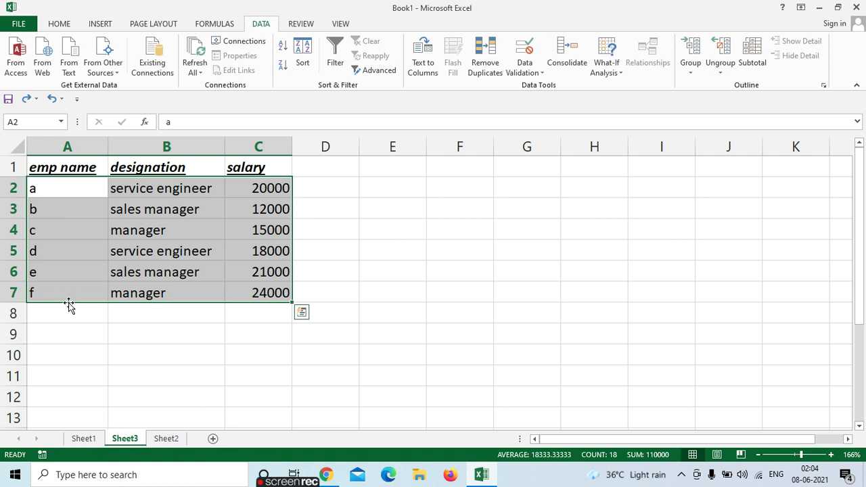
pyautogui.click(480, 278)
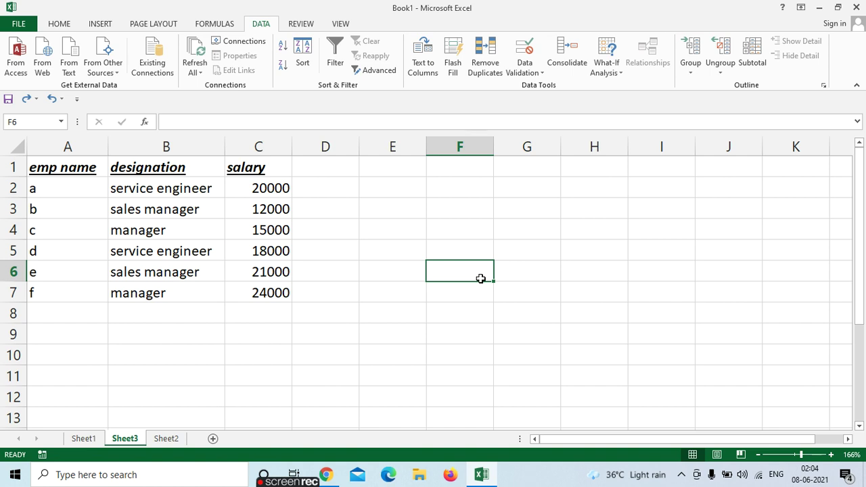
# Step: Enter a sample first and last name separated by a space in cell F6 of Sheet3
pyautogui.write('bala')
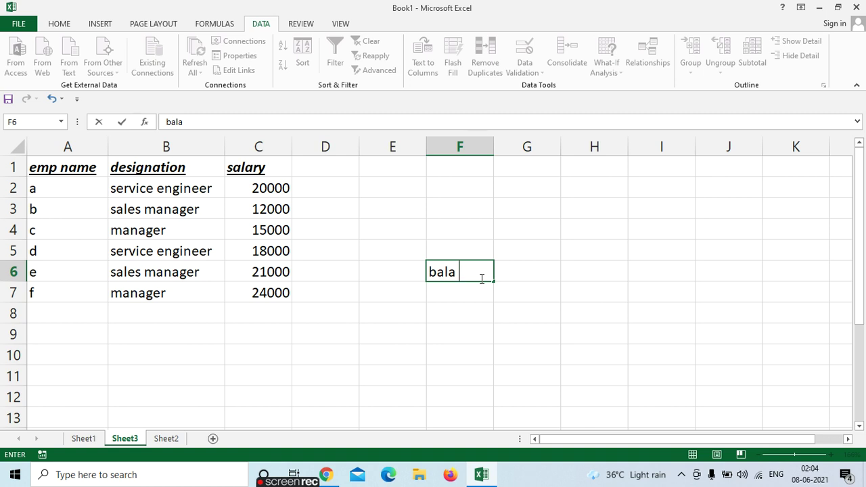
pyautogui.write(' xyz')
pyautogui.press('Return')
pyautogui.click(460, 273)
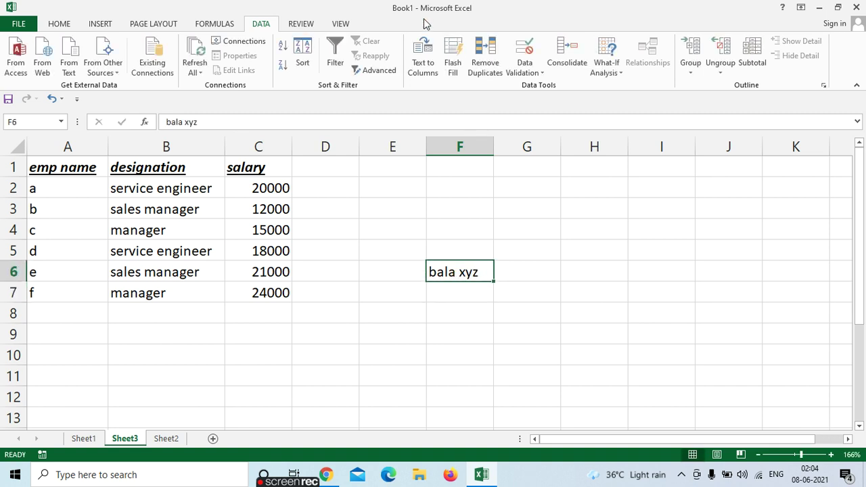
# Step: Try to split the full name in F6 using Text to Columns with the Delimited data type
pyautogui.click(423, 55)
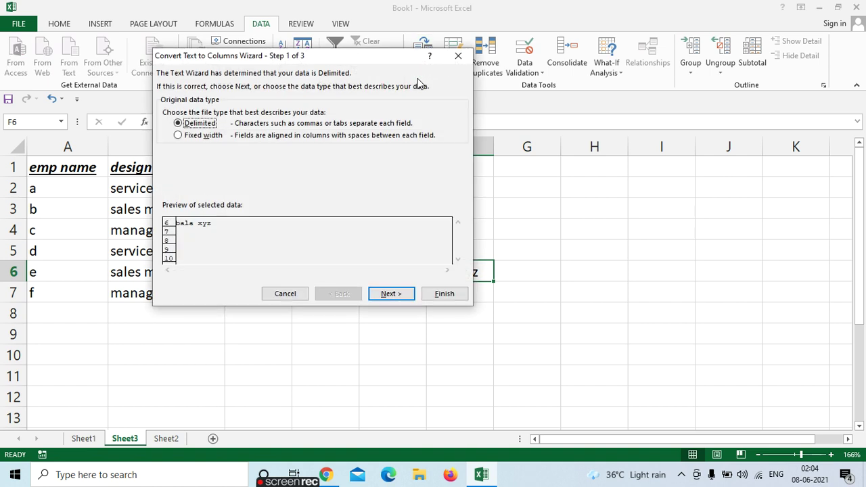
pyautogui.click(460, 56)
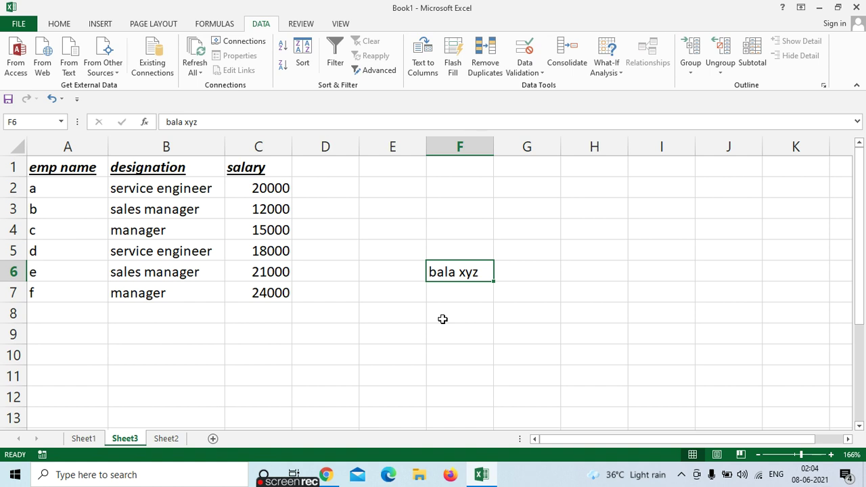
pyautogui.click(425, 74)
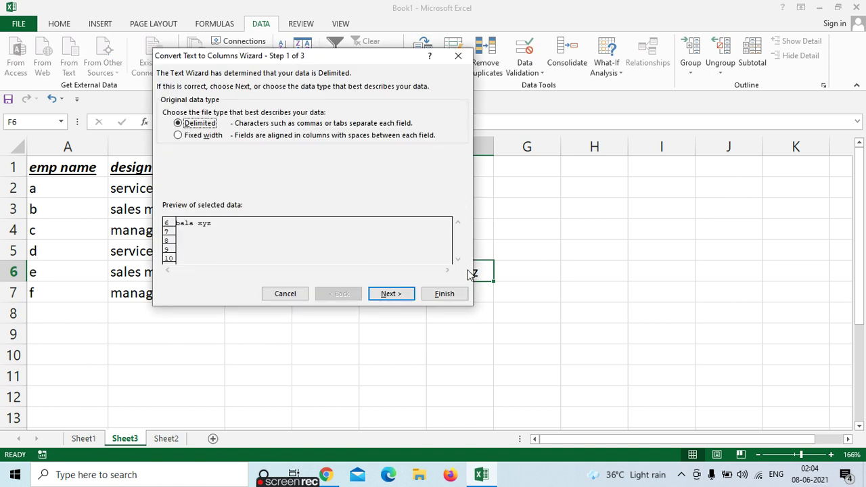
pyautogui.click(445, 295)
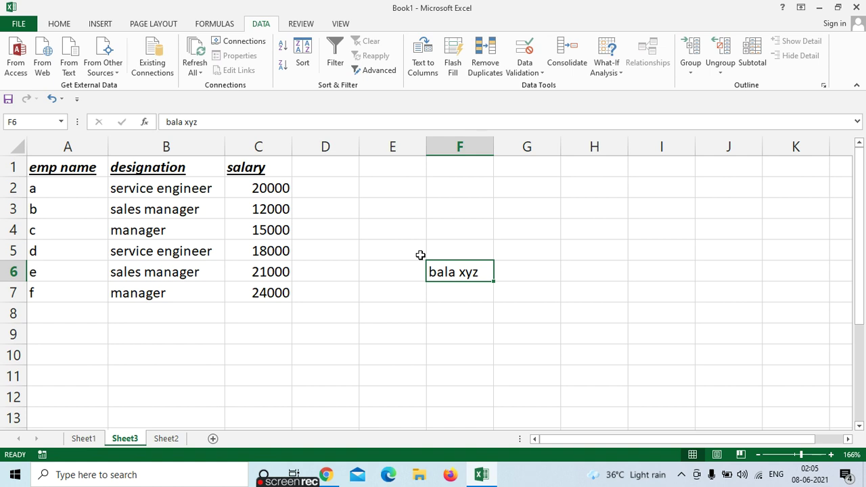
pyautogui.click(426, 70)
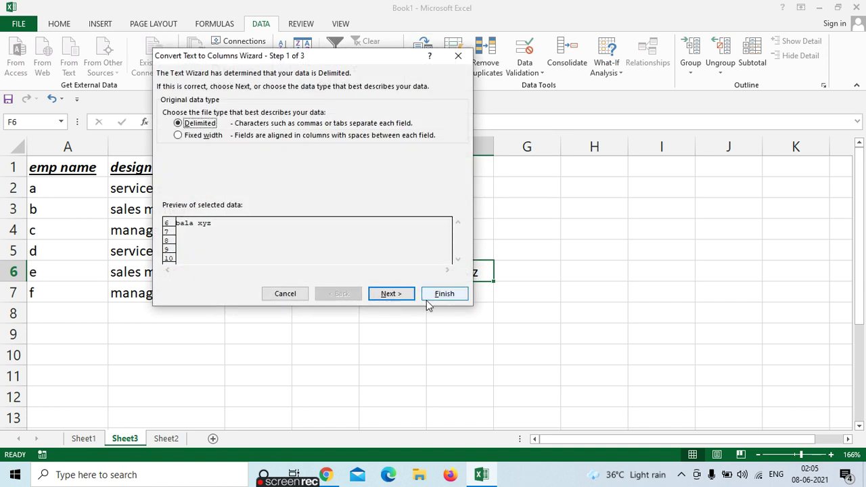
pyautogui.click(440, 294)
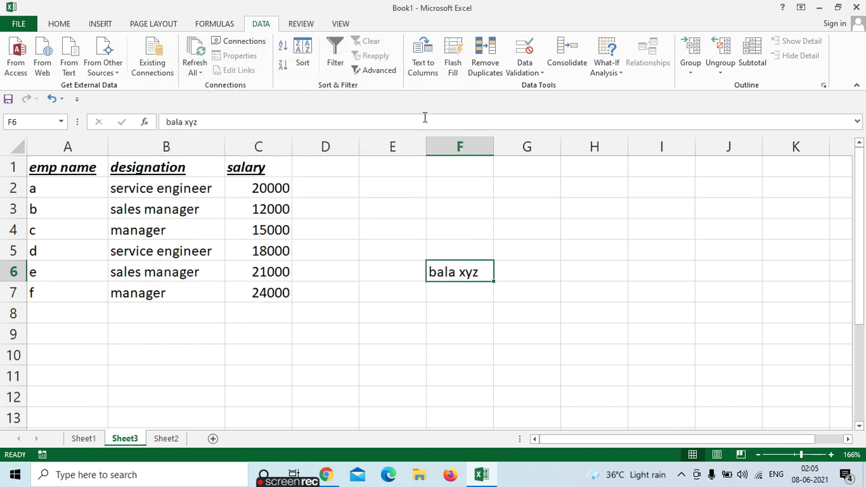
# Step: Split the full name in F6 into two columns using Text to Columns with the Fixed width data type
pyautogui.click(424, 70)
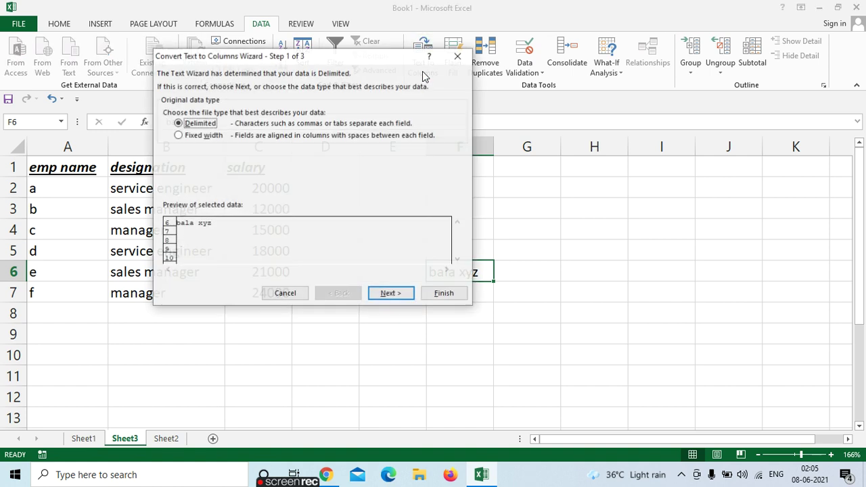
pyautogui.click(178, 137)
pyautogui.click(429, 294)
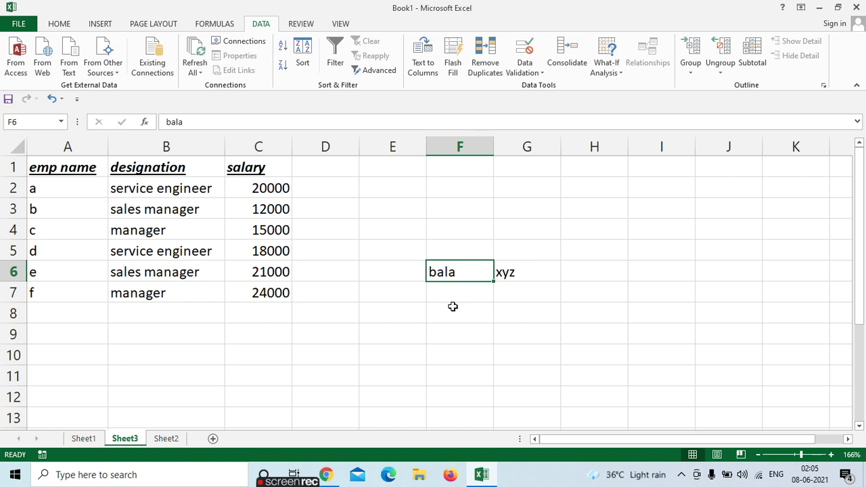
# Step: Enter "sales manager" in cell F8
pyautogui.click(455, 316)
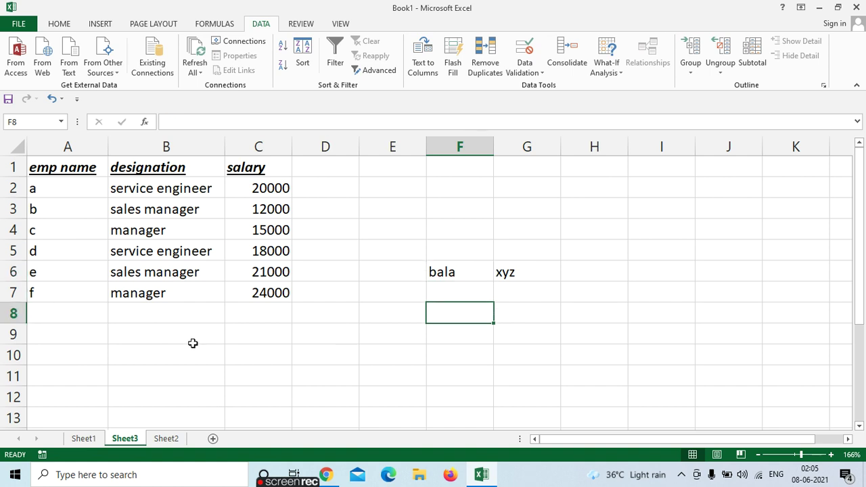
pyautogui.write('sales')
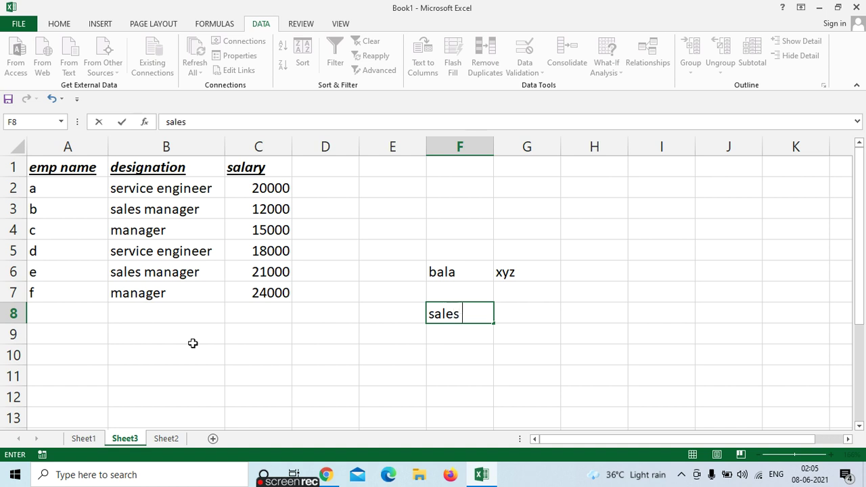
pyautogui.write(' manager')
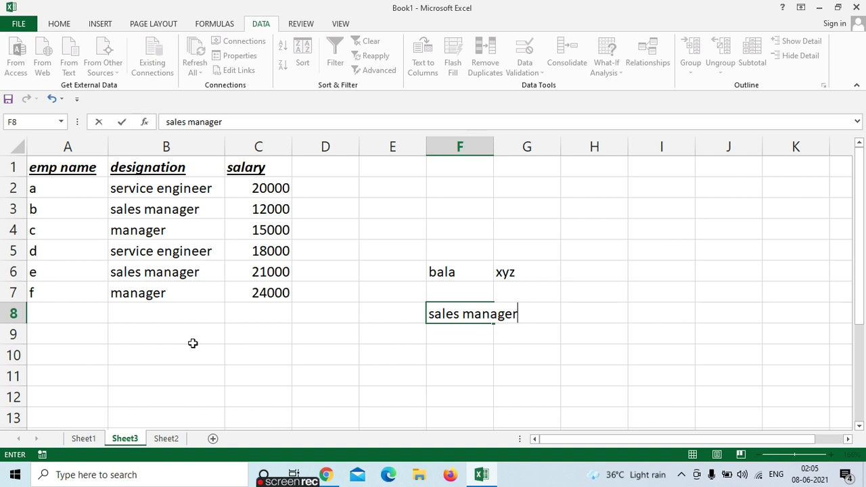
pyautogui.click(438, 380)
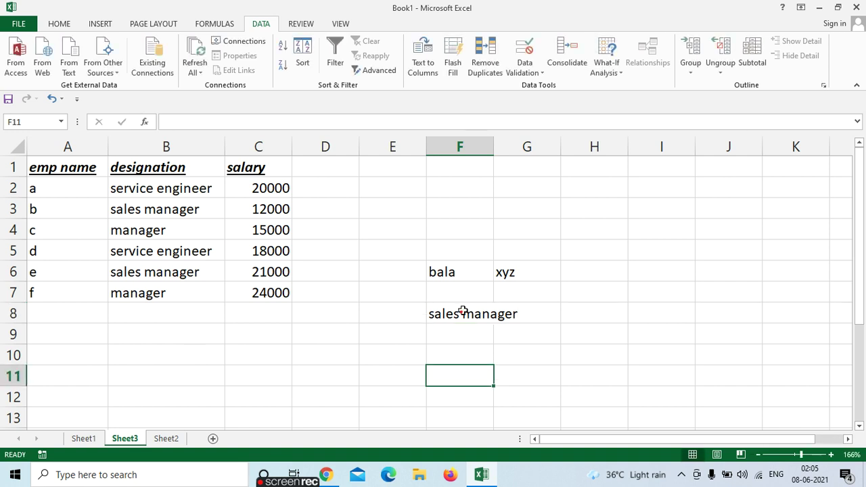
# Step: Split "sales manager" in F8 into two columns using Text to Columns with the Fixed width data type
pyautogui.click(461, 312)
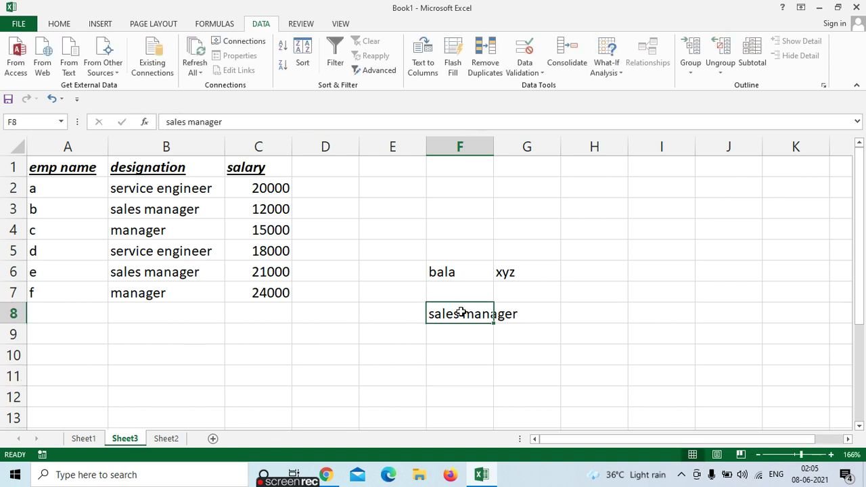
pyautogui.click(422, 62)
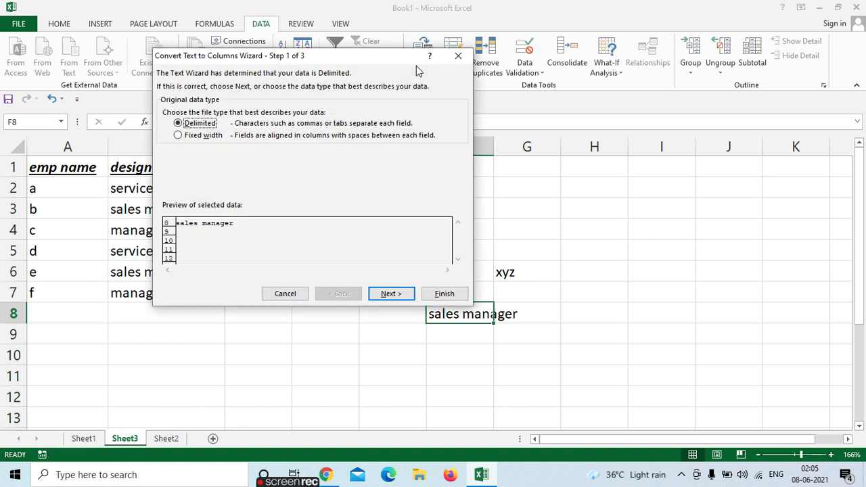
pyautogui.click(178, 135)
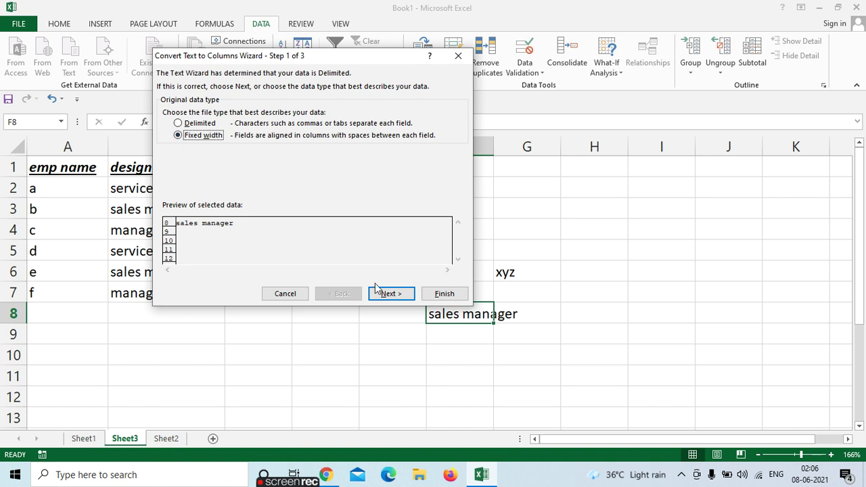
pyautogui.click(447, 293)
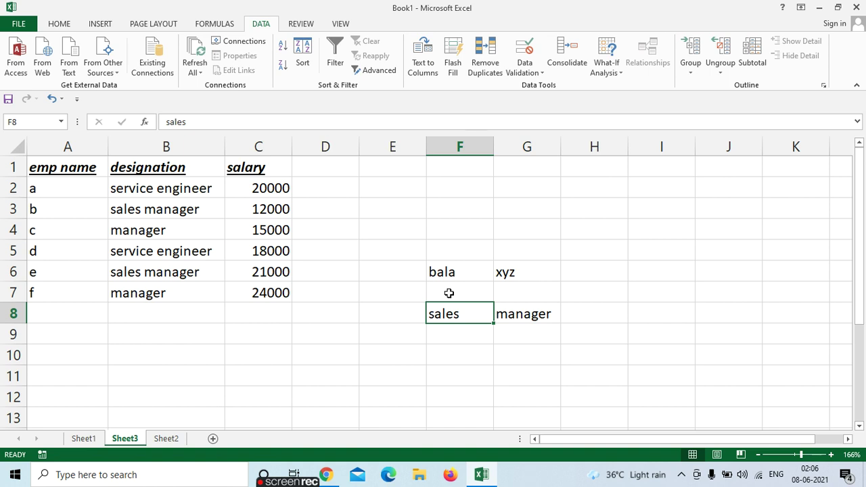
# Step: Go to Sheet2 and select the first full name in cell A2
pyautogui.click(76, 438)
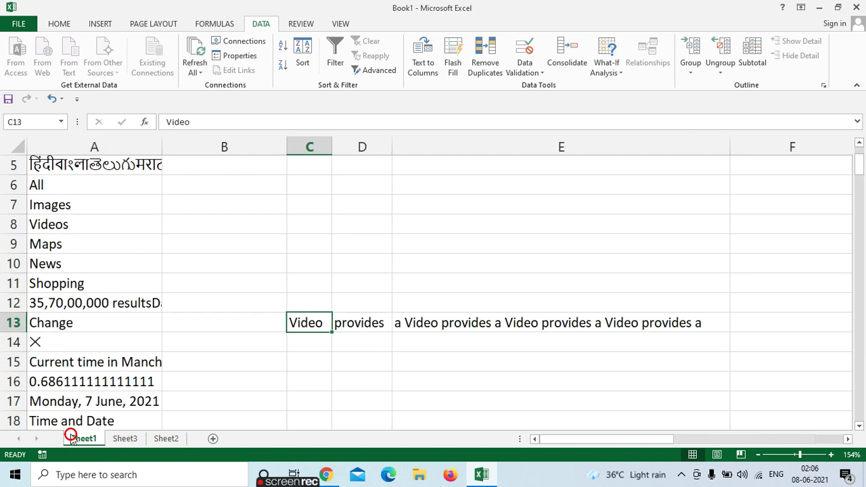
pyautogui.click(157, 438)
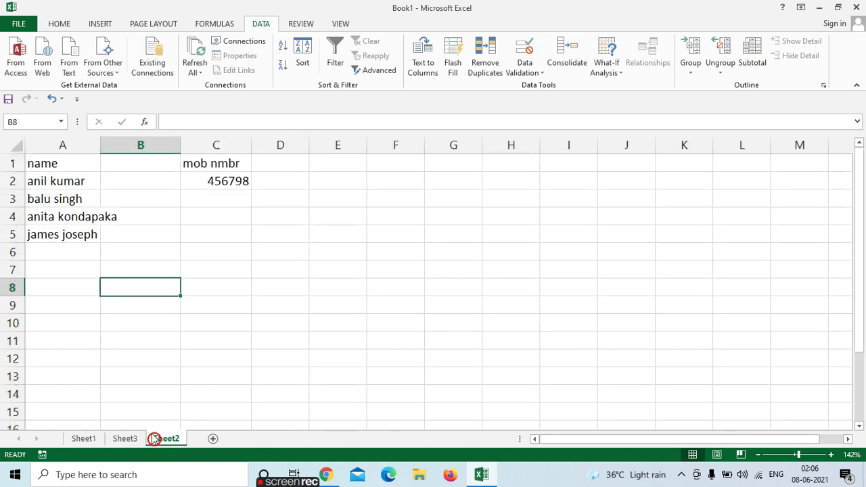
pyautogui.click(58, 181)
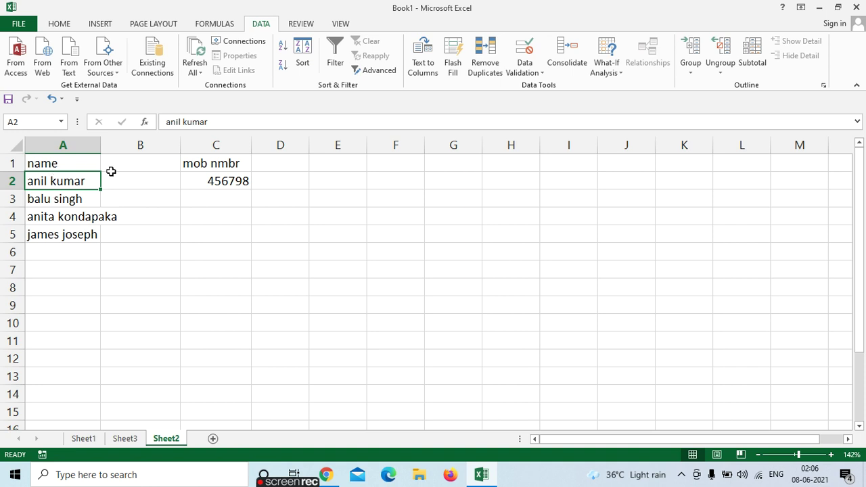
# Step: Enter the surname from the full name in A2 into cell B2
pyautogui.click(128, 184)
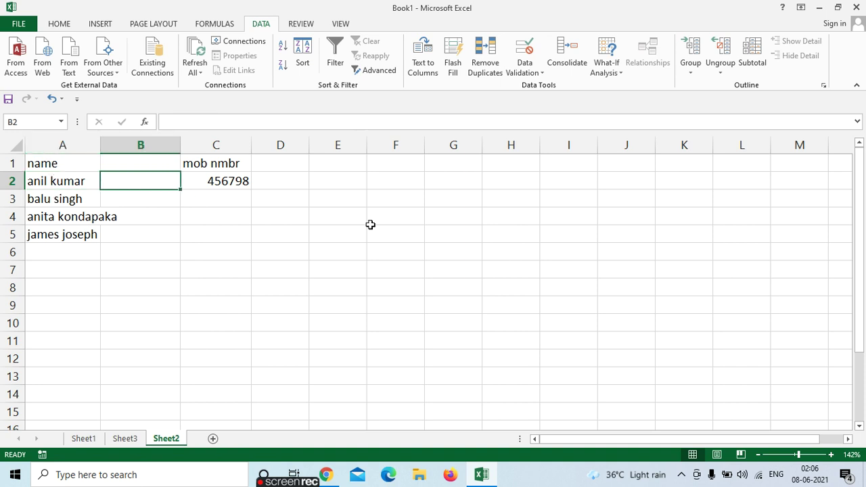
pyautogui.write('kumar')
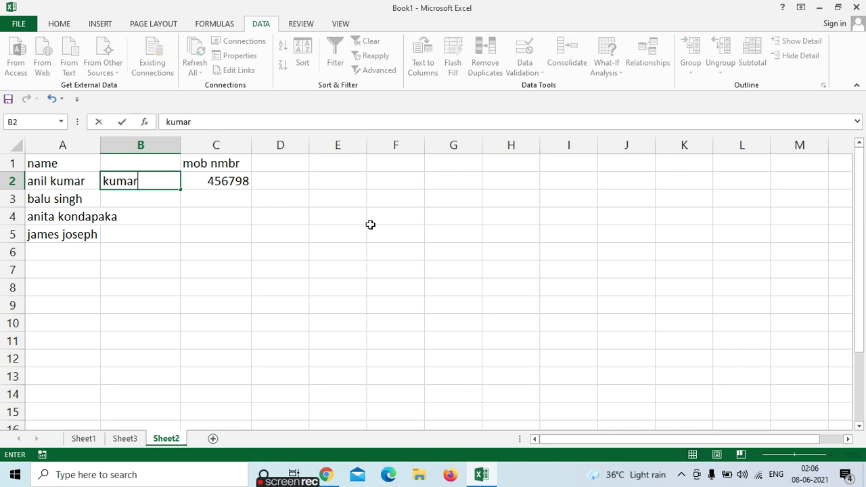
pyautogui.press('Return')
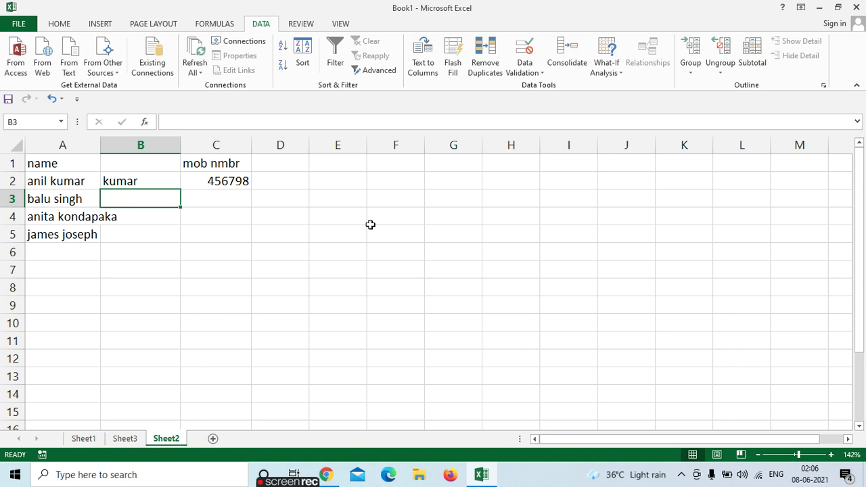
# Step: Copy the four full names in A2:A5 and paste them twice below, starting at A6 and A10
pyautogui.moveTo(73, 180); pyautogui.dragTo(80, 227)
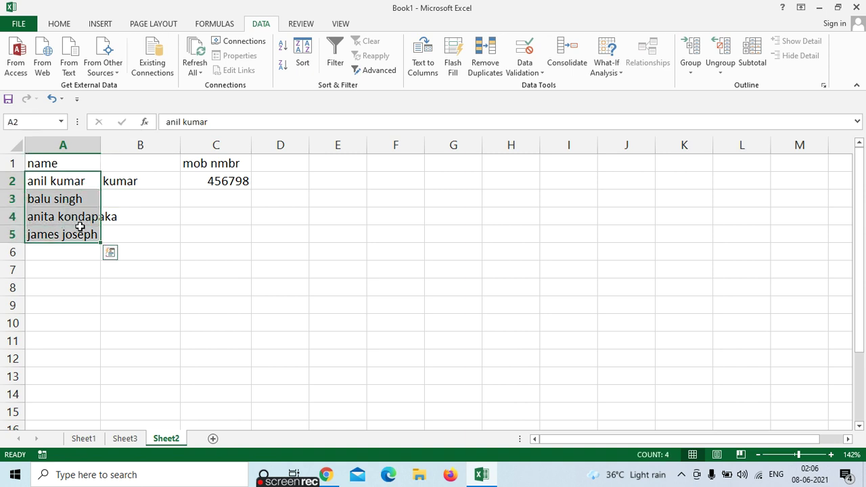
pyautogui.hotkey('ctrl', 'c')
pyautogui.click(74, 262)
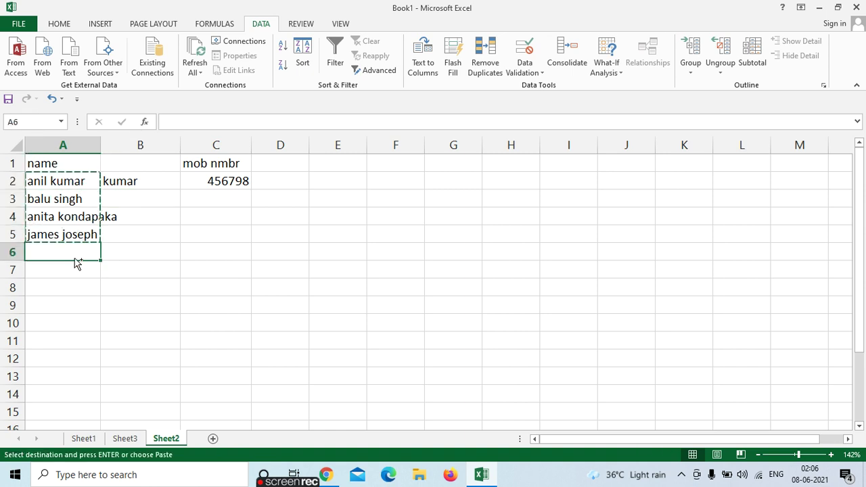
pyautogui.hotkey('ctrl', 'v')
pyautogui.click(71, 323)
pyautogui.hotkey('ctrl', 'v')
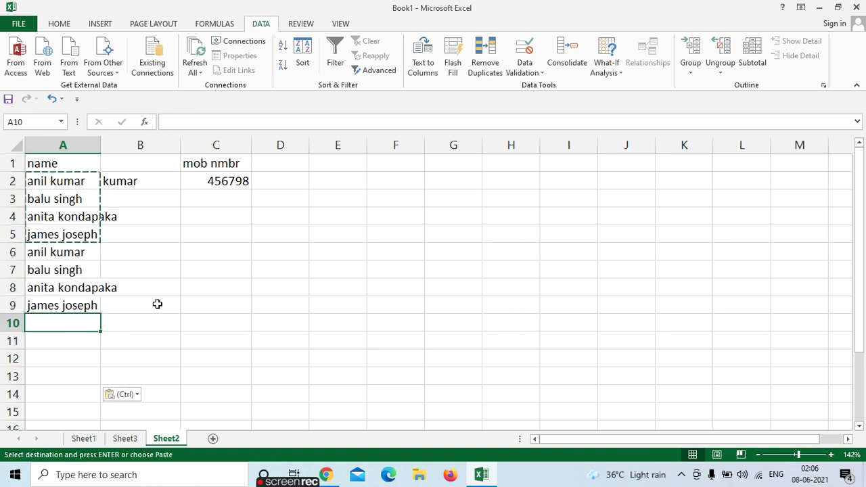
pyautogui.click(159, 303)
pyautogui.press('Escape')
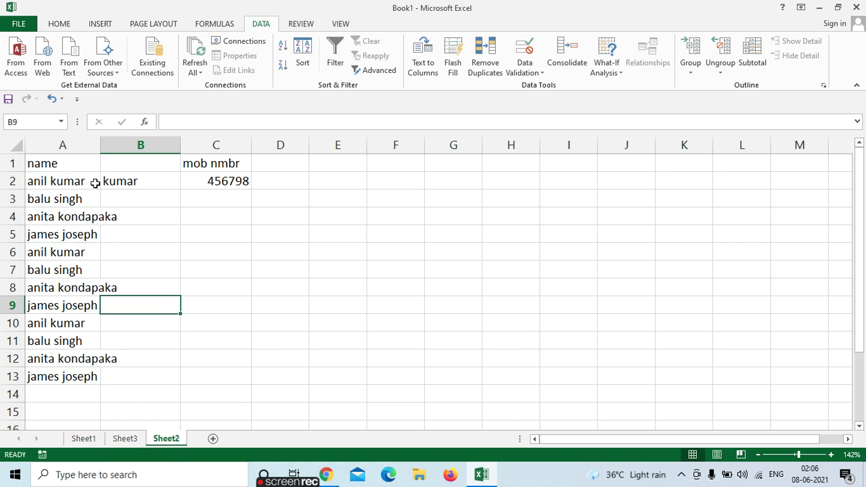
# Step: Flash Fill column B from cell B3 with the surnames, following the example in B2
pyautogui.click(150, 181)
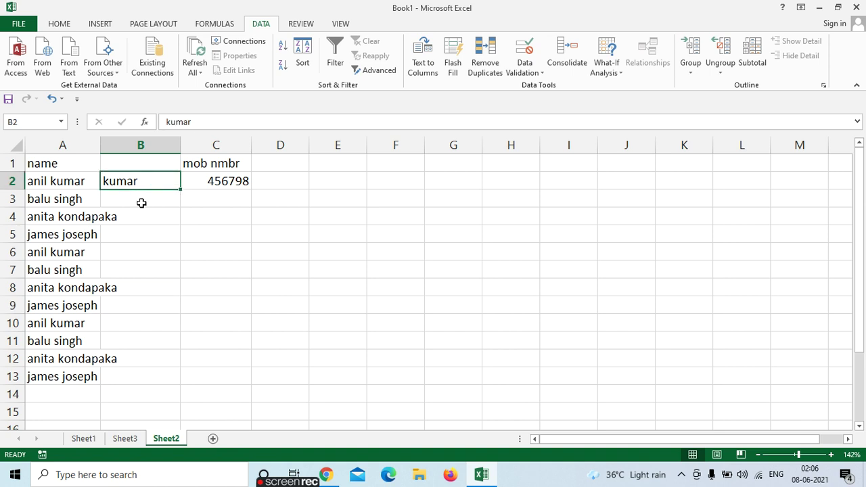
pyautogui.click(145, 197)
pyautogui.click(456, 76)
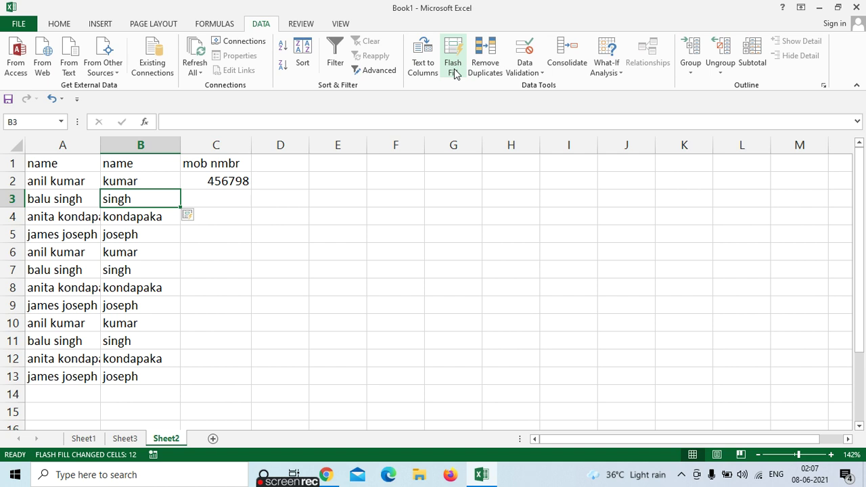
# Step: Undo the Flash Fill, both pasted blocks of names and the surname entry in B2
pyautogui.hotkey('ctrl', 'z')
pyautogui.hotkey('ctrl', 'z')
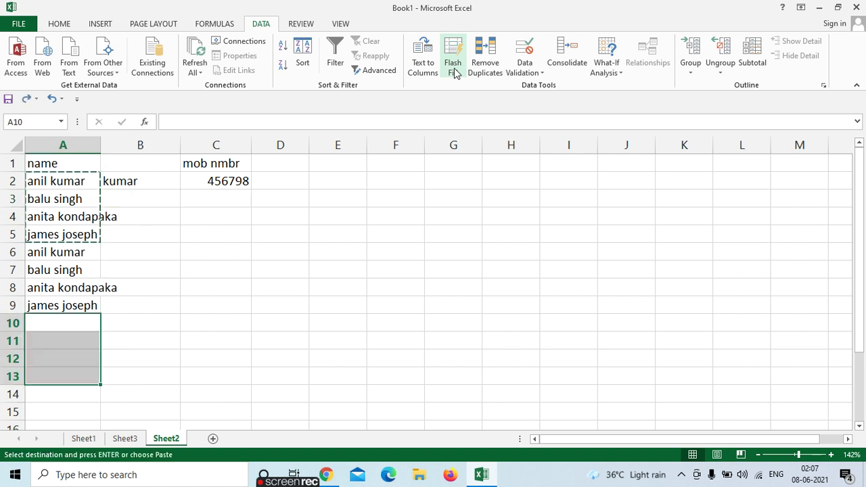
pyautogui.hotkey('ctrl', 'z')
pyautogui.hotkey('ctrl', 'z')
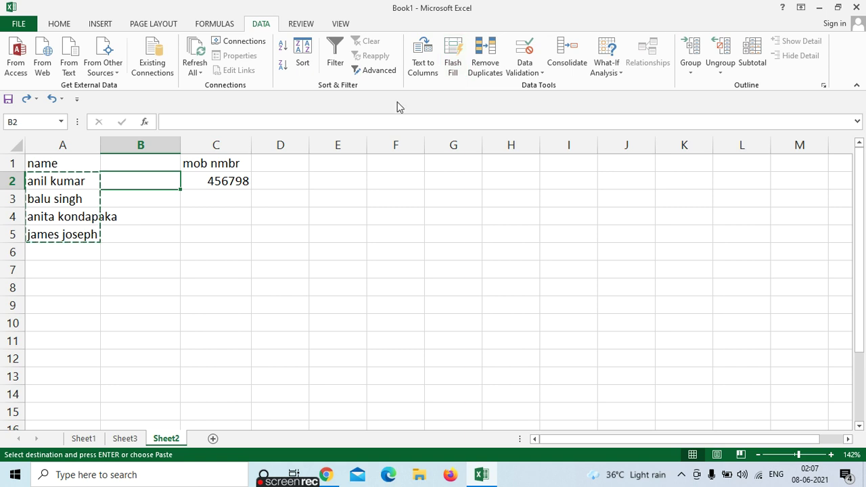
pyautogui.hotkey('ctrl', 'c')
pyautogui.moveTo(85, 181); pyautogui.dragTo(73, 233)
pyautogui.hotkey('ctrl', 'q')
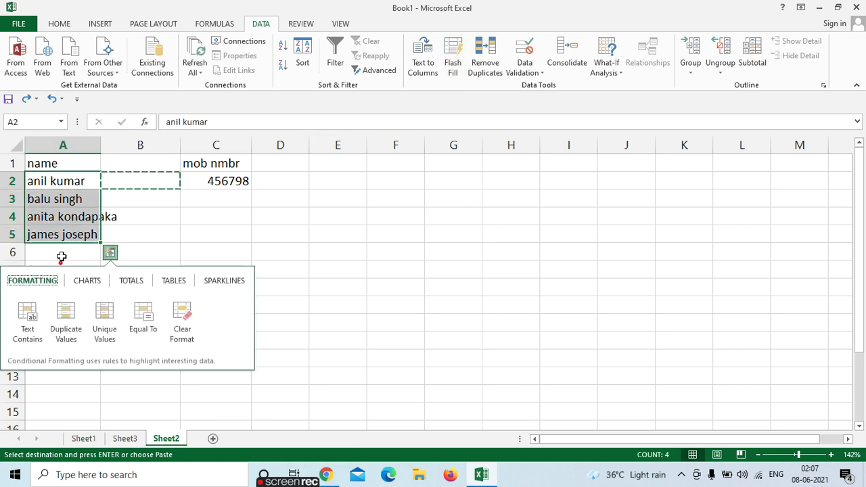
pyautogui.moveTo(61, 267); pyautogui.dragTo(67, 250)
# Step: Copy the four full names in A2:A5 and paste them below starting at A6
pyautogui.moveTo(79, 181); pyautogui.dragTo(72, 233)
pyautogui.hotkey('ctrl', 'c')
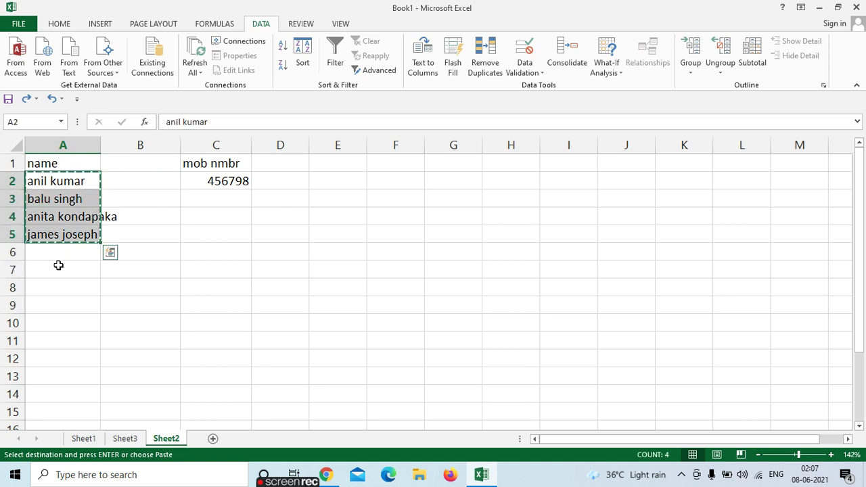
pyautogui.click(67, 251)
pyautogui.hotkey('ctrl', 'v')
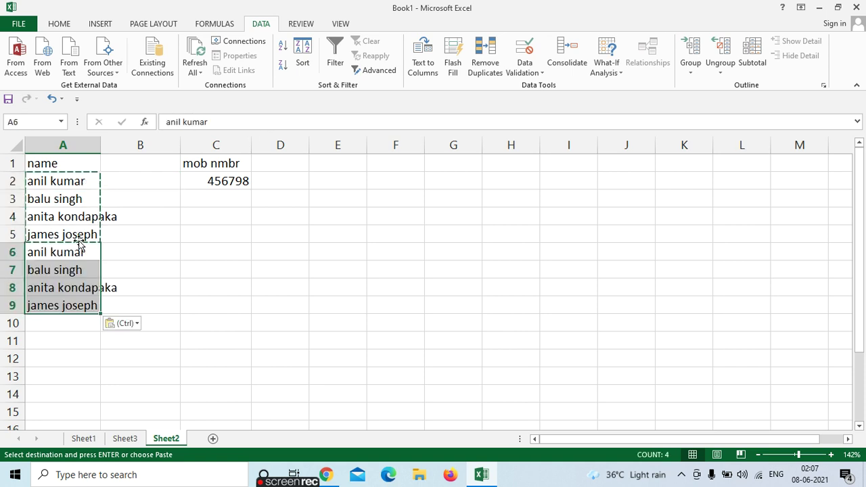
# Step: Enter "mar" in B2 as the example and Flash Fill column B from cell B3
pyautogui.click(121, 180)
pyautogui.write('mar')
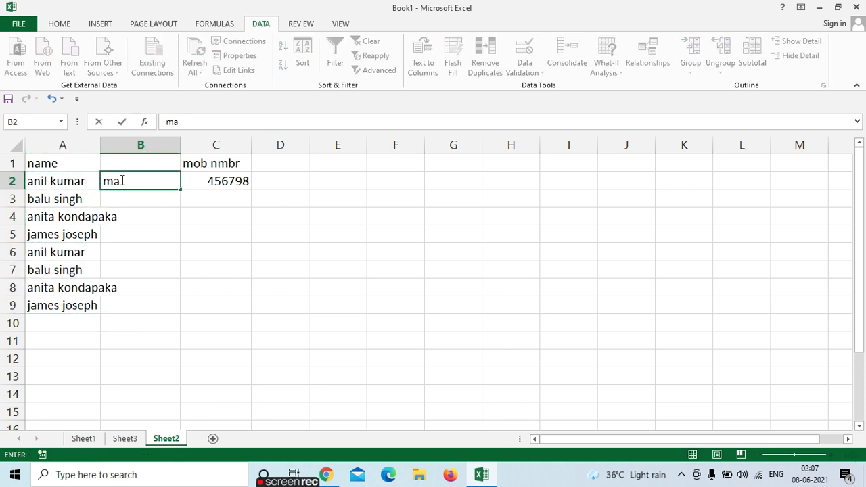
pyautogui.click(129, 201)
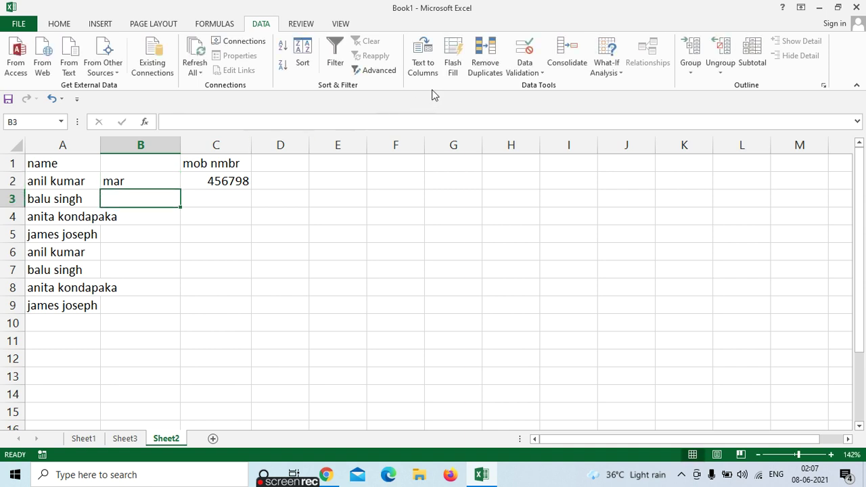
pyautogui.click(454, 68)
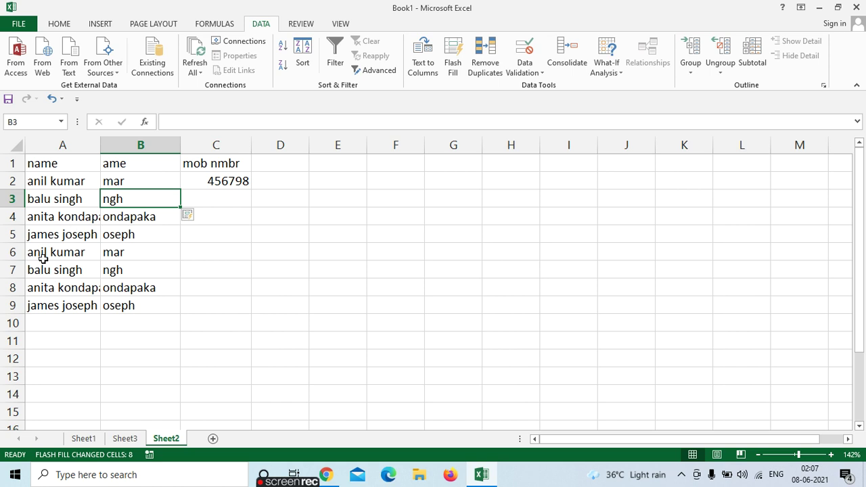
# Step: Remove duplicate rows from the table starting at A2, comparing the name, ame and mob nmbr columns with headers on
pyautogui.click(48, 178)
pyautogui.click(56, 249)
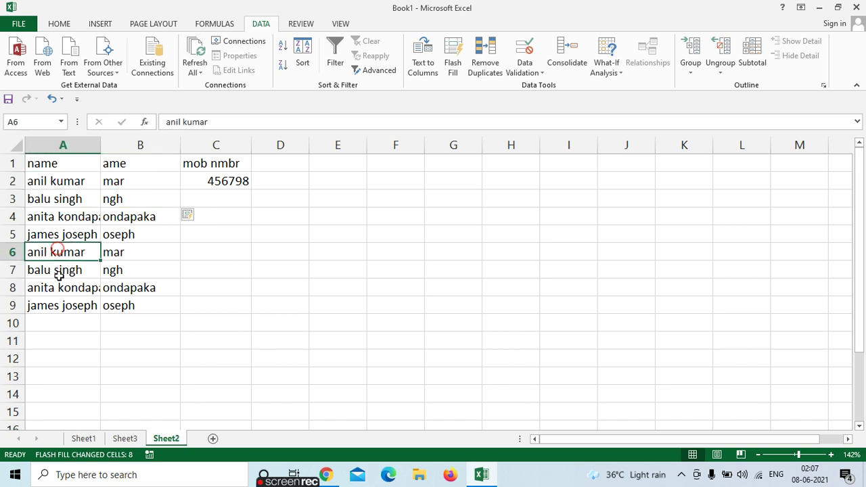
pyautogui.click(58, 287)
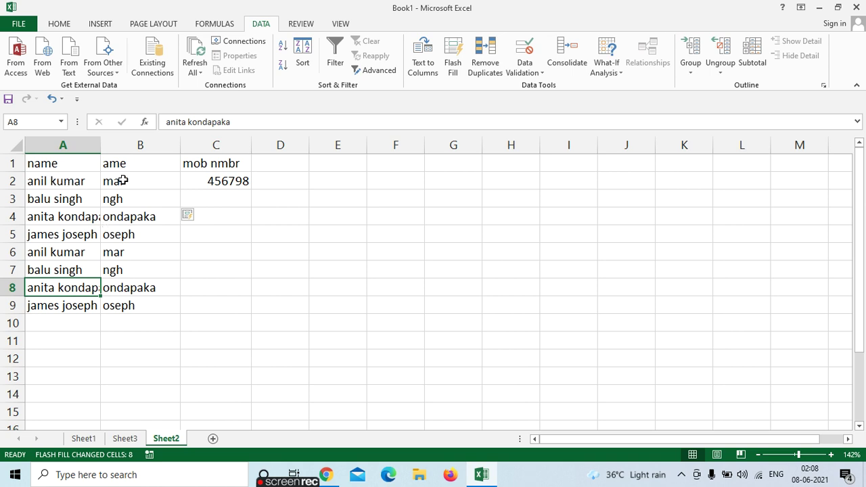
pyautogui.click(87, 182)
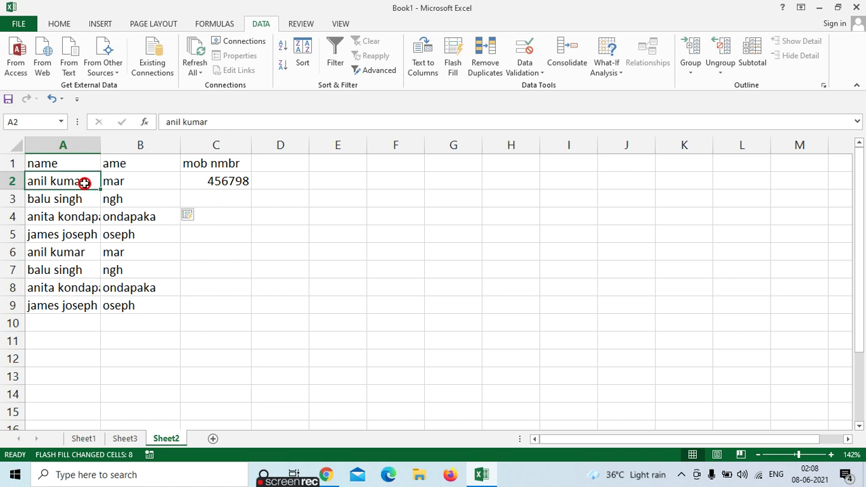
pyautogui.click(485, 68)
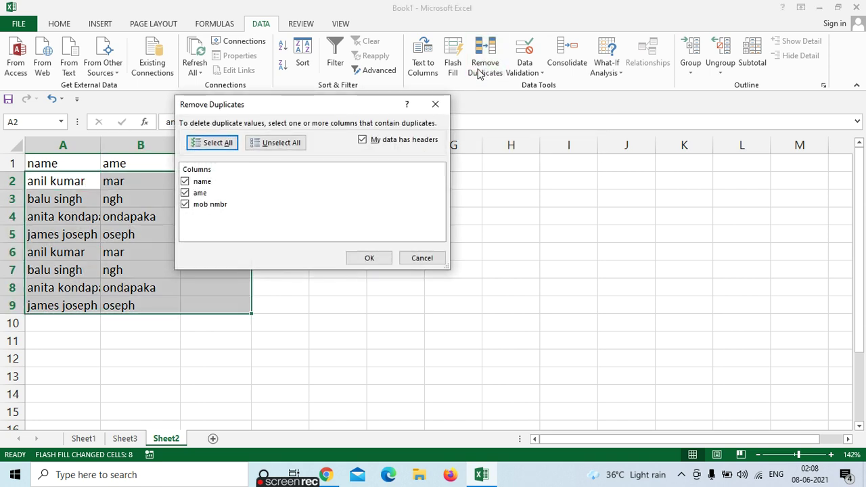
pyautogui.moveTo(228, 109); pyautogui.dragTo(366, 115)
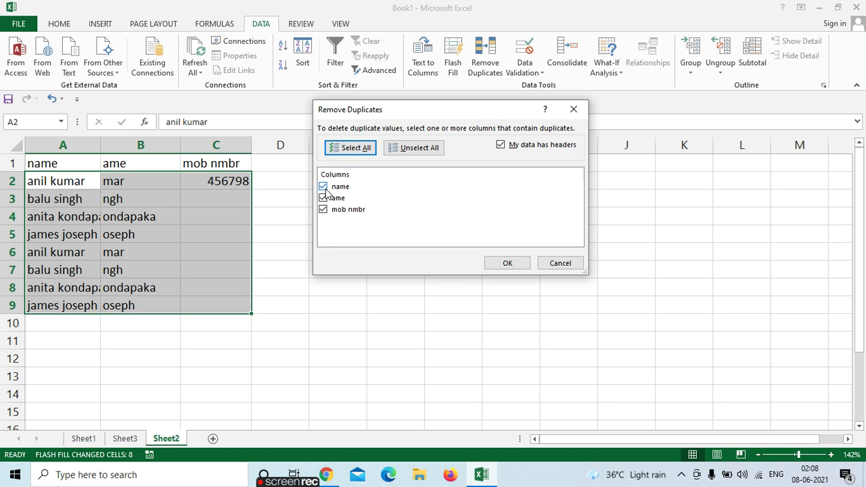
pyautogui.click(495, 263)
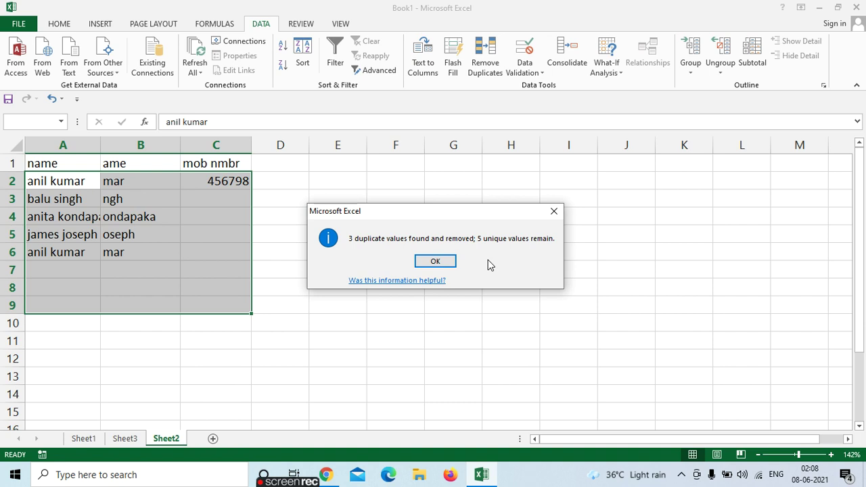
pyautogui.click(422, 264)
# Step: Try to remove duplicates with the empty cell C8 selected
pyautogui.click(206, 281)
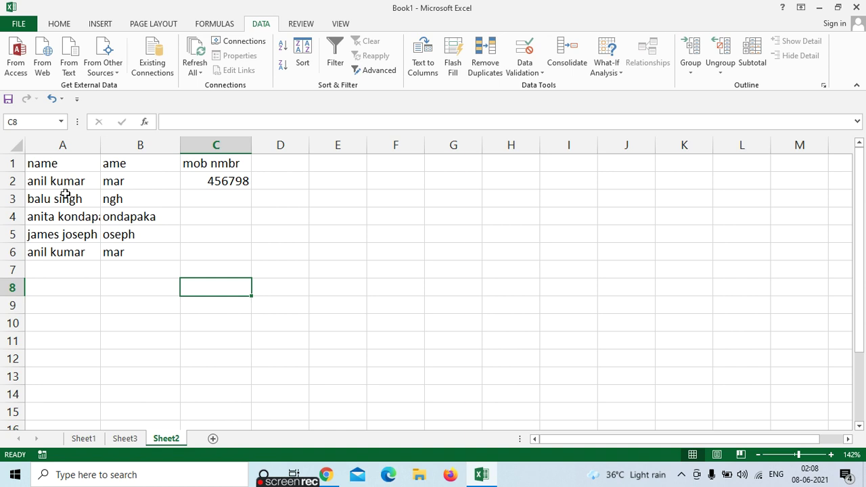
pyautogui.click(488, 70)
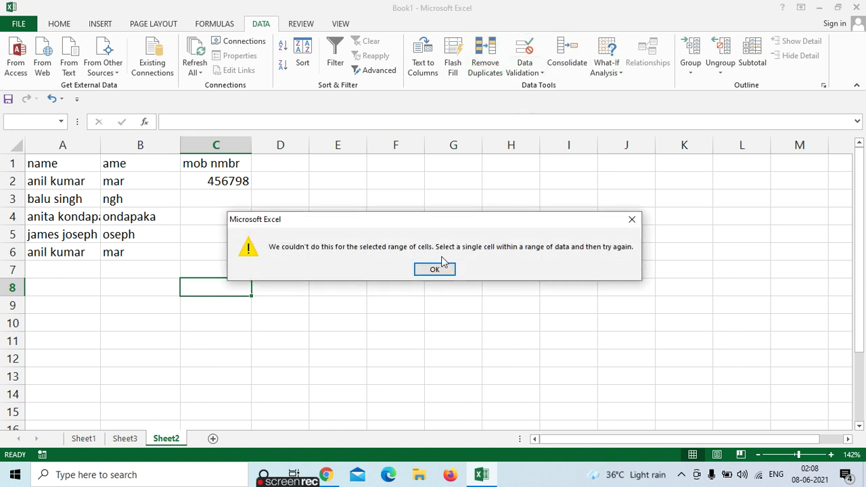
pyautogui.click(440, 268)
pyautogui.click(488, 68)
pyautogui.click(438, 269)
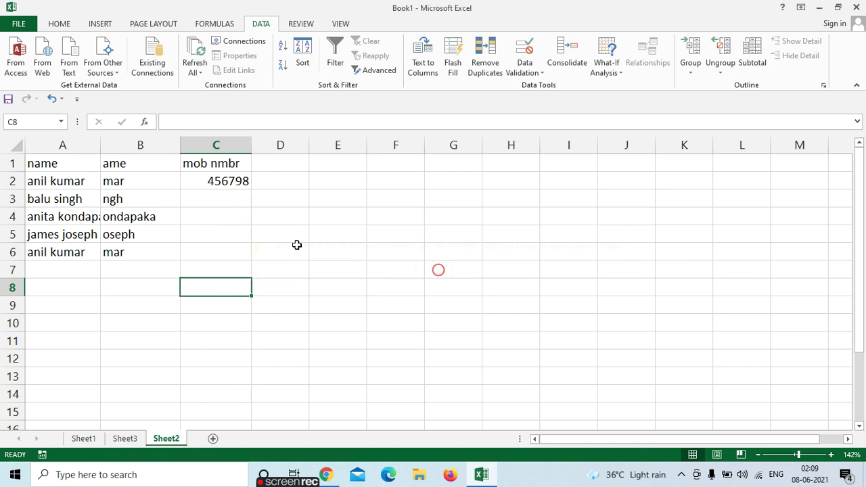
# Step: Try removing duplicates again from cell A2, comparing all three columns of the table
pyautogui.click(60, 182)
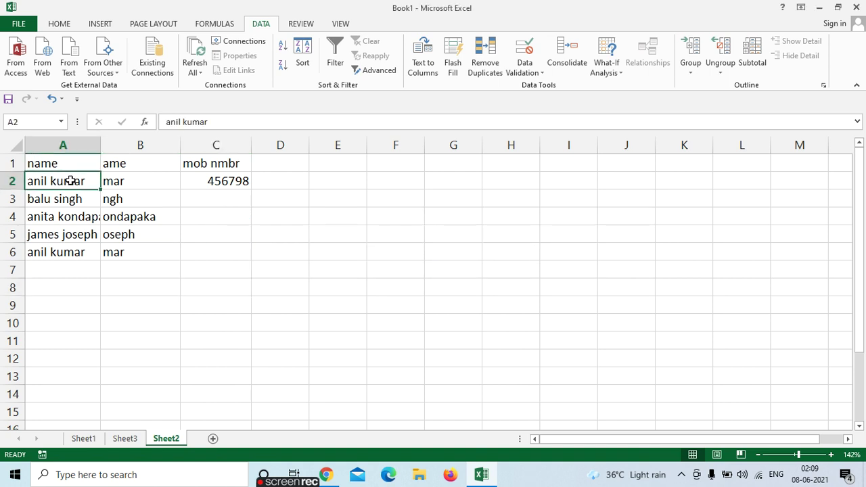
pyautogui.click(485, 70)
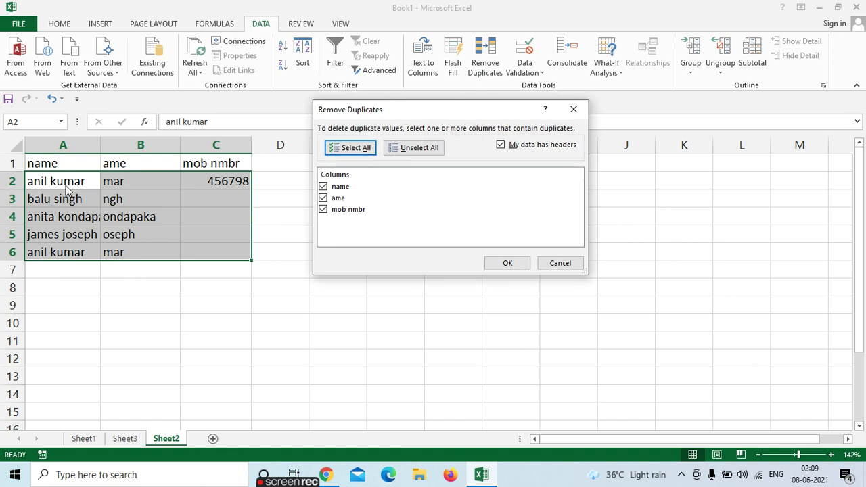
pyautogui.click(508, 263)
pyautogui.click(433, 261)
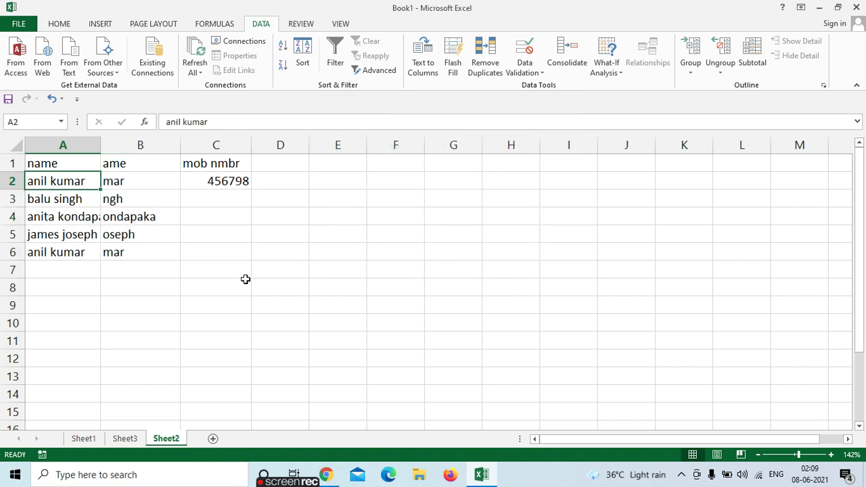
# Step: Copy the five full names in A2:A6 and paste them below starting at A7
pyautogui.click(162, 238)
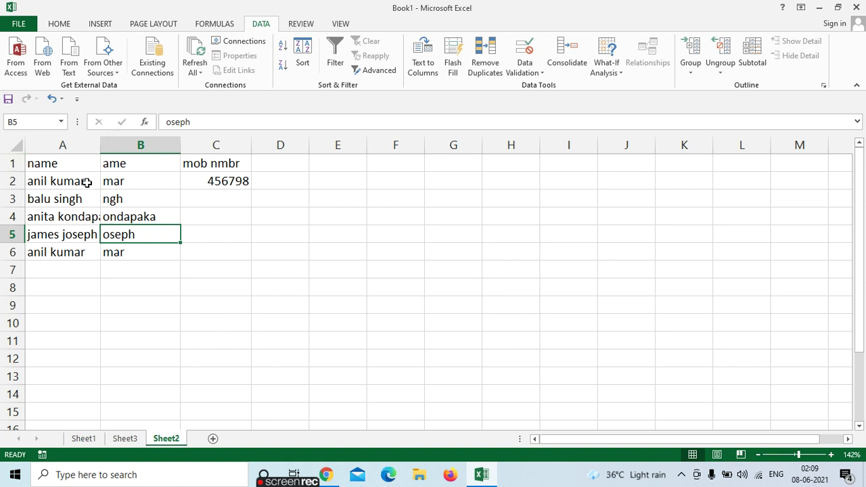
pyautogui.moveTo(87, 181); pyautogui.dragTo(87, 249)
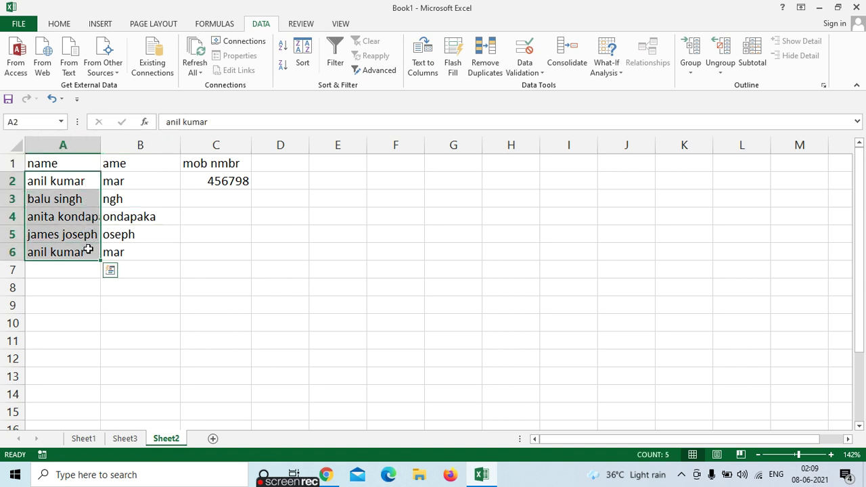
pyautogui.hotkey('ctrl', 'c')
pyautogui.click(63, 272)
pyautogui.hotkey('ctrl', 'v')
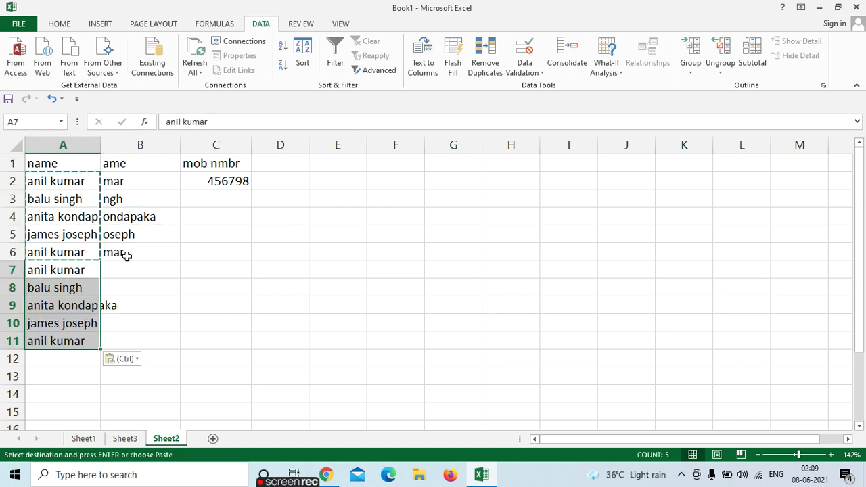
# Step: Remove duplicate rows from the table by comparing only the name column, excluding ame and mob nmbr
pyautogui.click(127, 255)
pyautogui.click(75, 183)
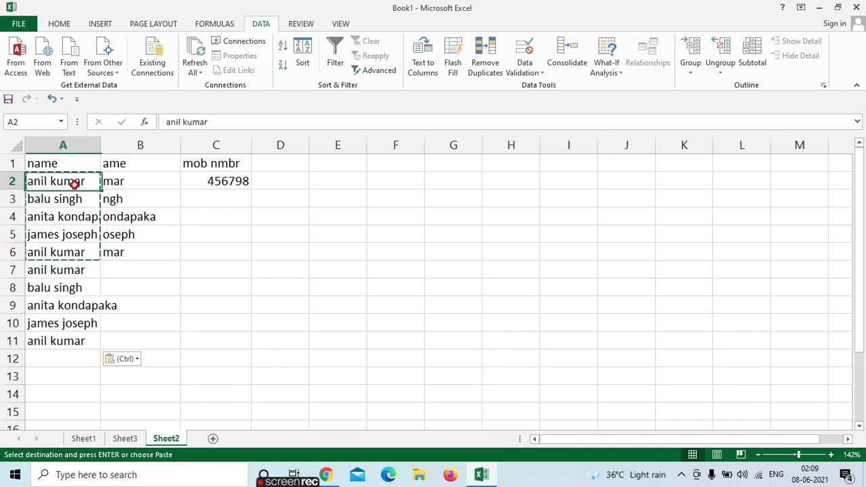
pyautogui.click(485, 64)
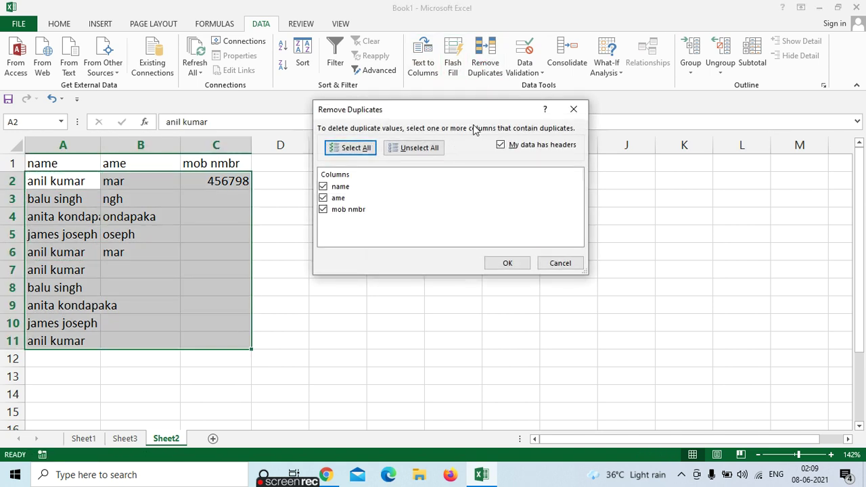
pyautogui.click(323, 198)
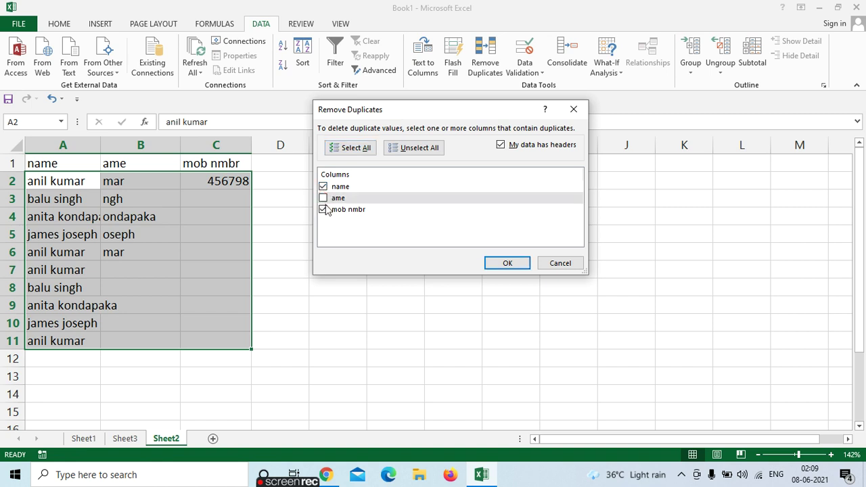
pyautogui.click(324, 210)
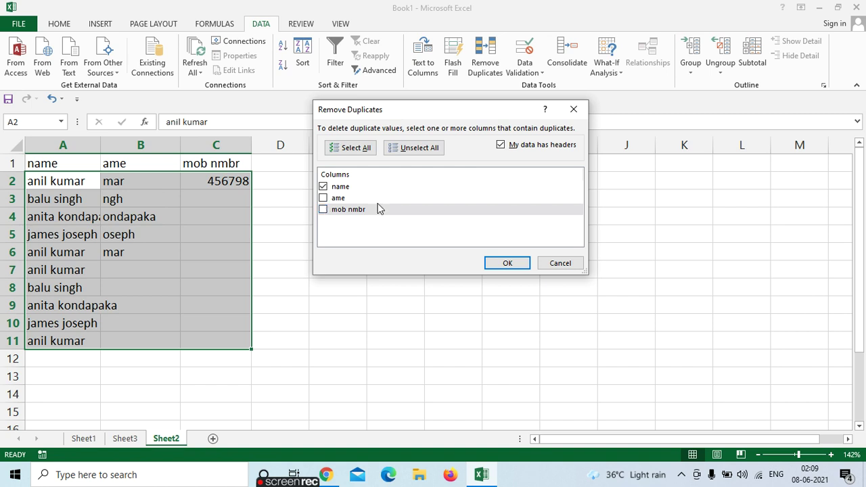
pyautogui.click(510, 262)
pyautogui.click(437, 262)
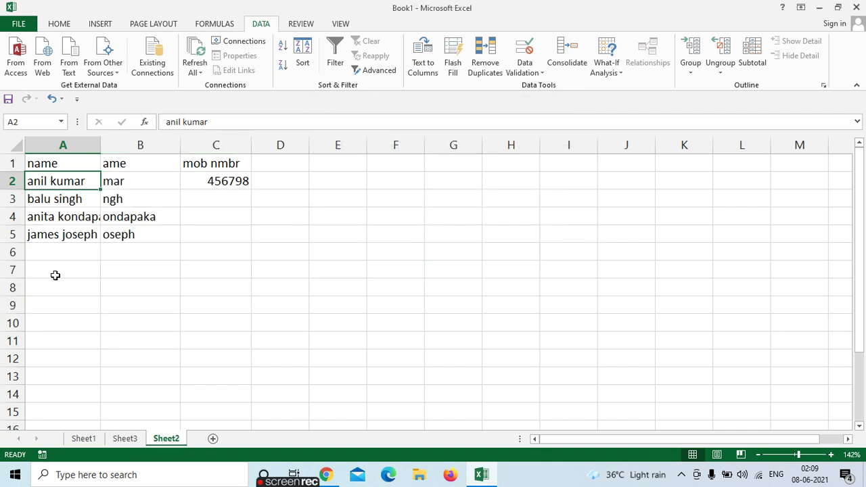
pyautogui.click(64, 249)
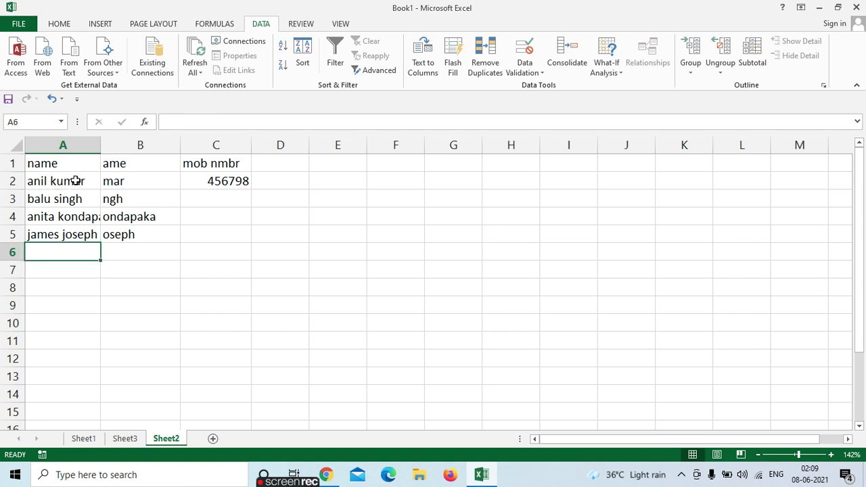
pyautogui.click(70, 187)
pyautogui.click(64, 253)
pyautogui.moveTo(62, 182); pyautogui.dragTo(69, 232)
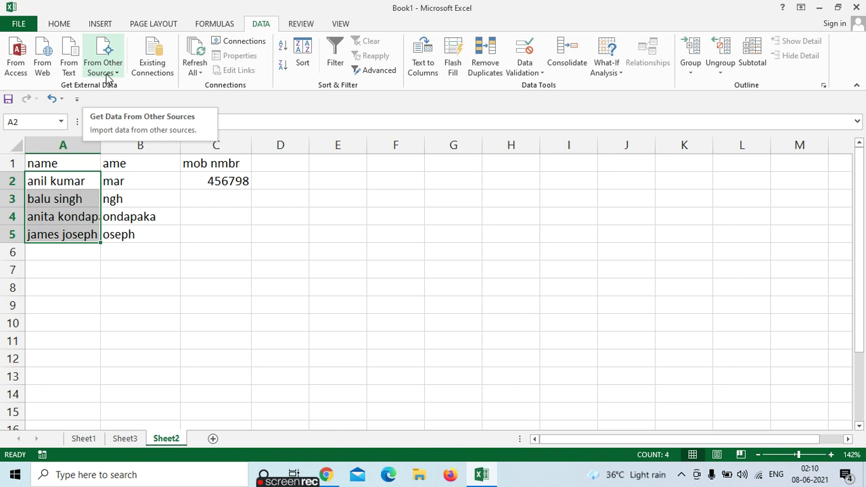
pyautogui.click(159, 216)
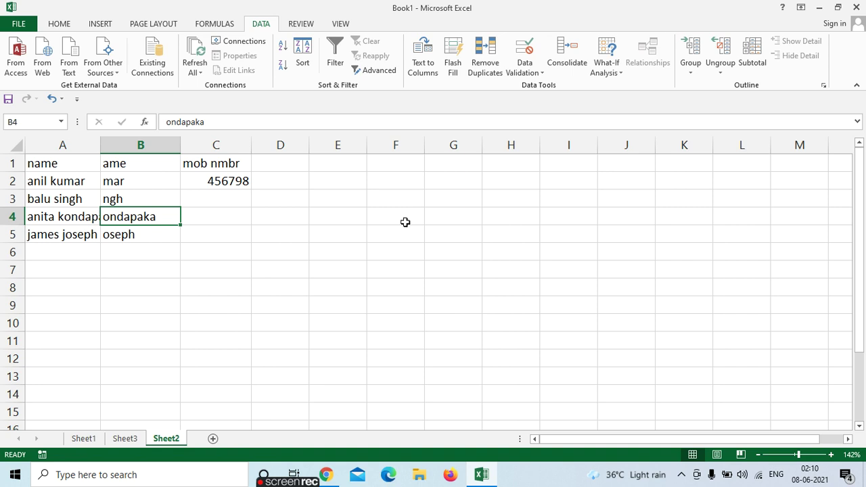
pyautogui.click(681, 474)
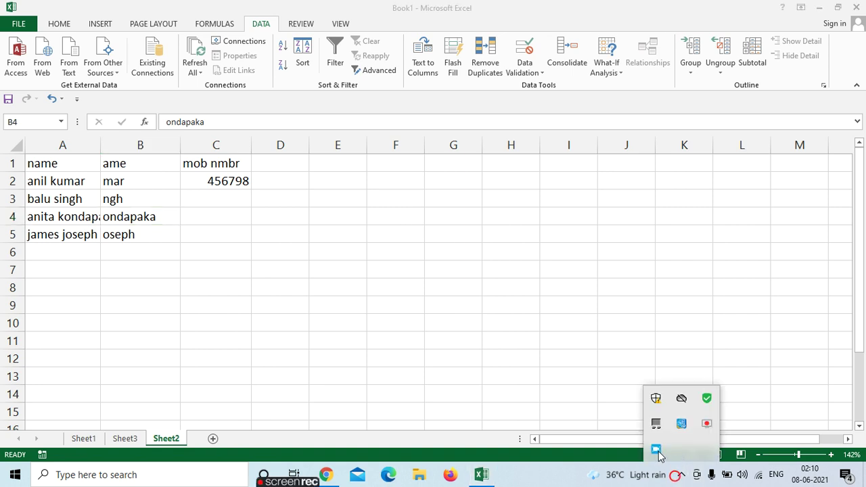